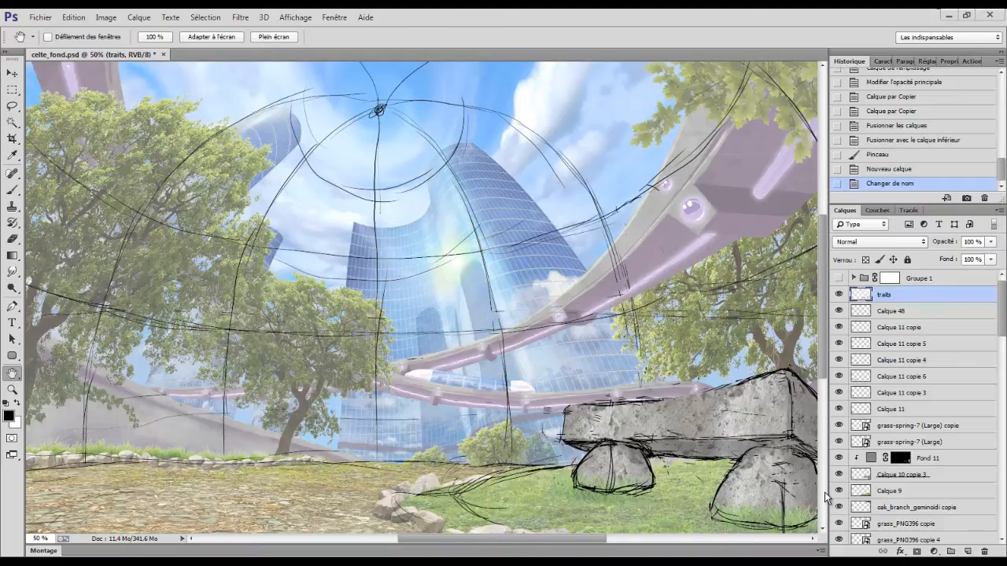
Hide the traits sketch layer and stamp all visible layers into Calque 48.
{"action": "left_click", "coordinate": [839, 295]}
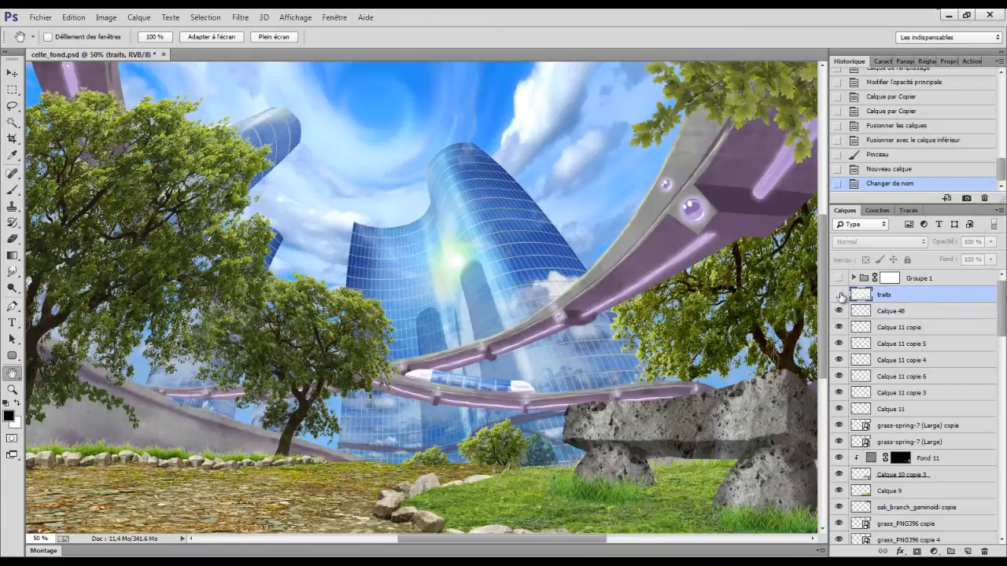
{"action": "left_click", "coordinate": [904, 314]}
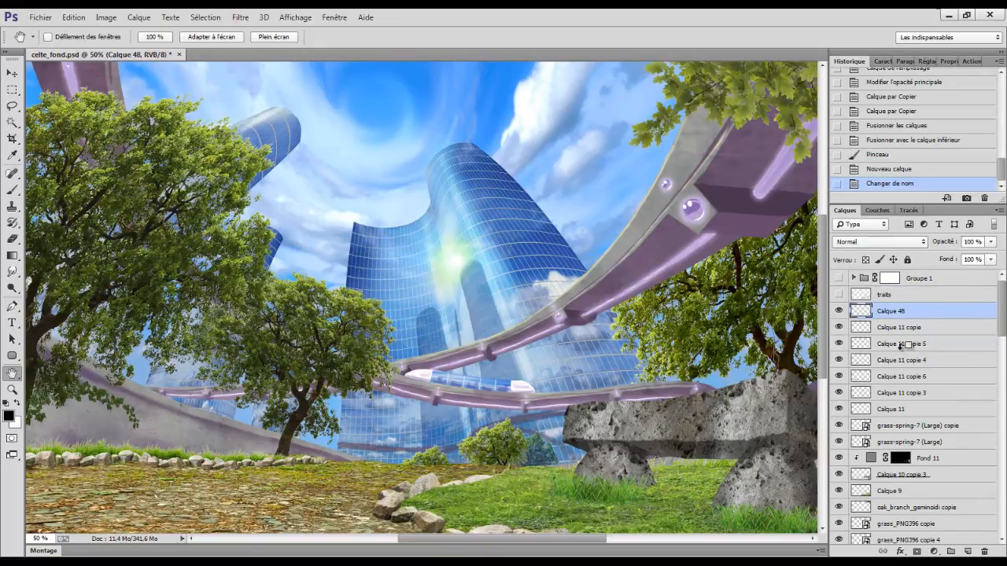
{"action": "key", "text": "ctrl+shift+alt+e"}
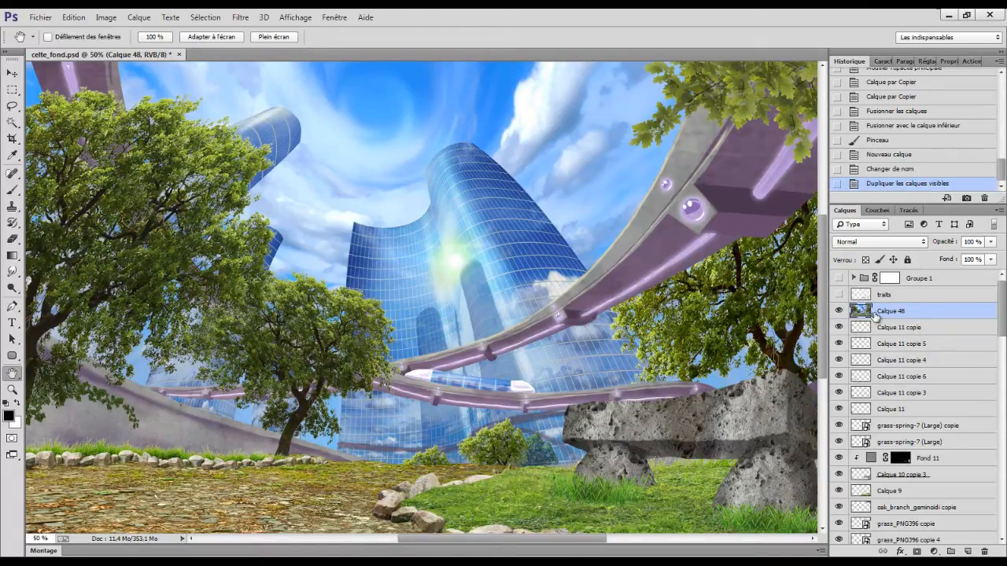
Duplicate the merged Calque 48 and apply the Oil Paint filter with Stylisation 5, Netteté 1, Echelle 0,1 and zero Grosseur, Direction angulaire and Brillance.
{"action": "key", "text": "ctrl+j"}
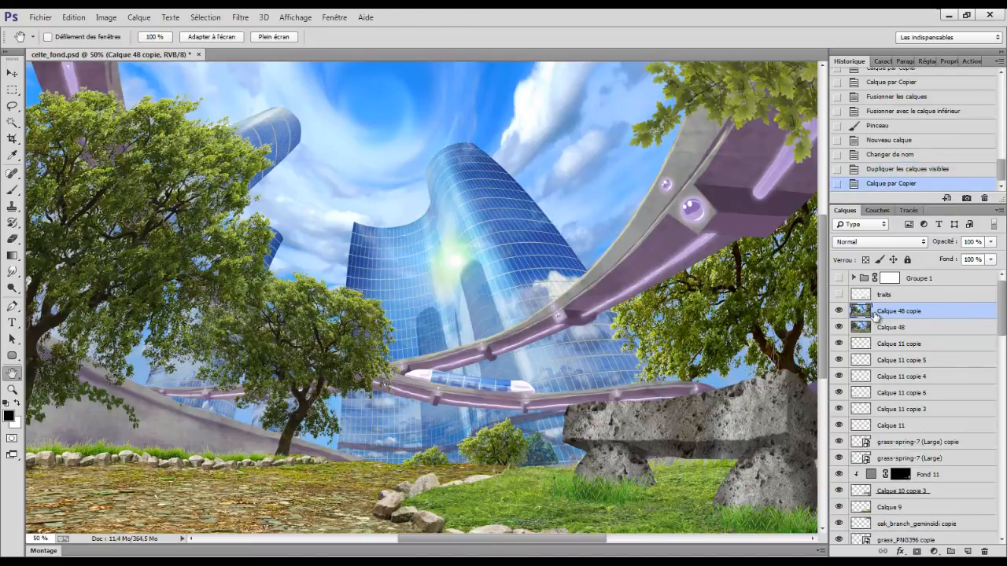
{"action": "left_click", "coordinate": [240, 16]}
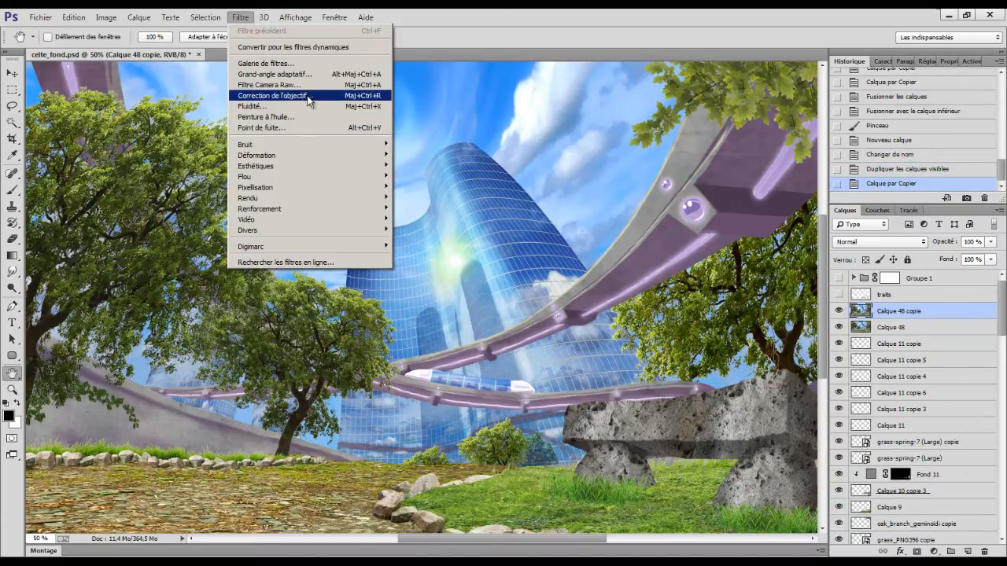
{"action": "left_click", "coordinate": [287, 124]}
{"action": "left_click_drag", "start_coordinate": [727, 336], "coordinate": [699, 337]}
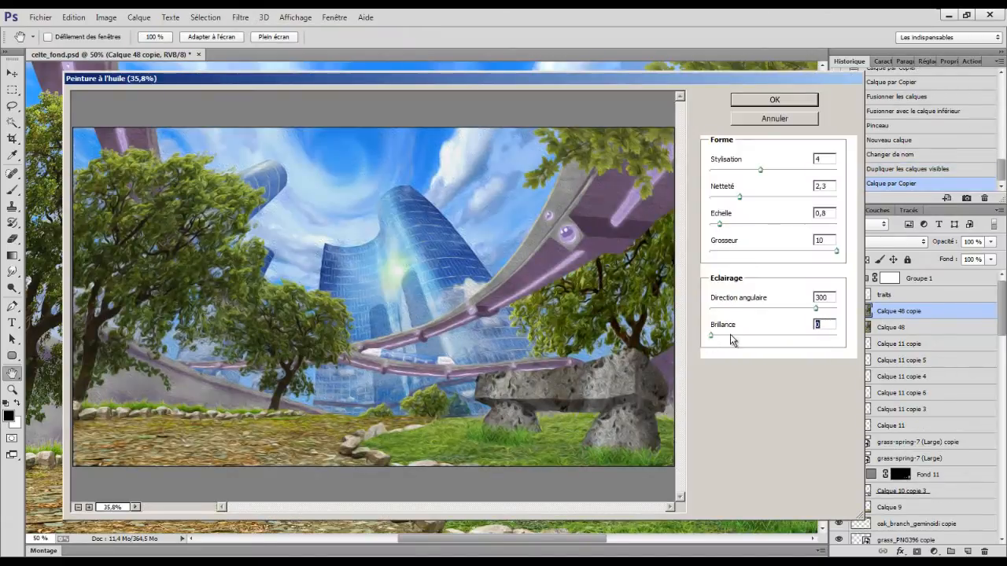
{"action": "left_click_drag", "start_coordinate": [816, 310], "coordinate": [678, 313]}
{"action": "mouse_move", "coordinate": [836, 252]}
{"action": "left_mouse_down"}
{"action": "mouse_move", "coordinate": [702, 254]}
{"action": "mouse_move", "coordinate": [701, 227]}
{"action": "left_mouse_up"}
{"action": "left_click_drag", "start_coordinate": [823, 160], "coordinate": [804, 180]}
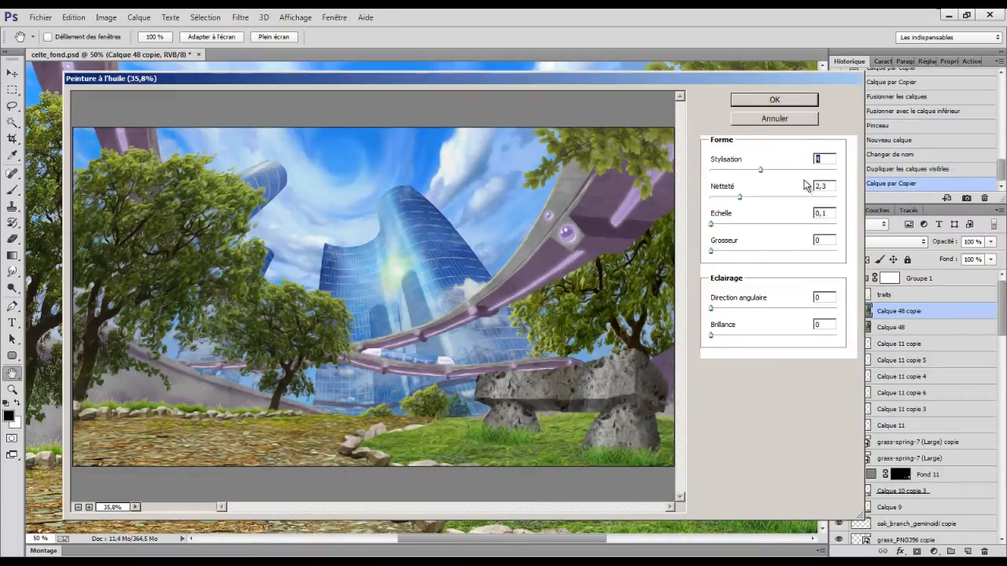
{"action": "type", "text": "5"}
{"action": "key", "text": "Tab"}
{"action": "type", "text": "1"}
{"action": "left_click", "coordinate": [774, 99]}
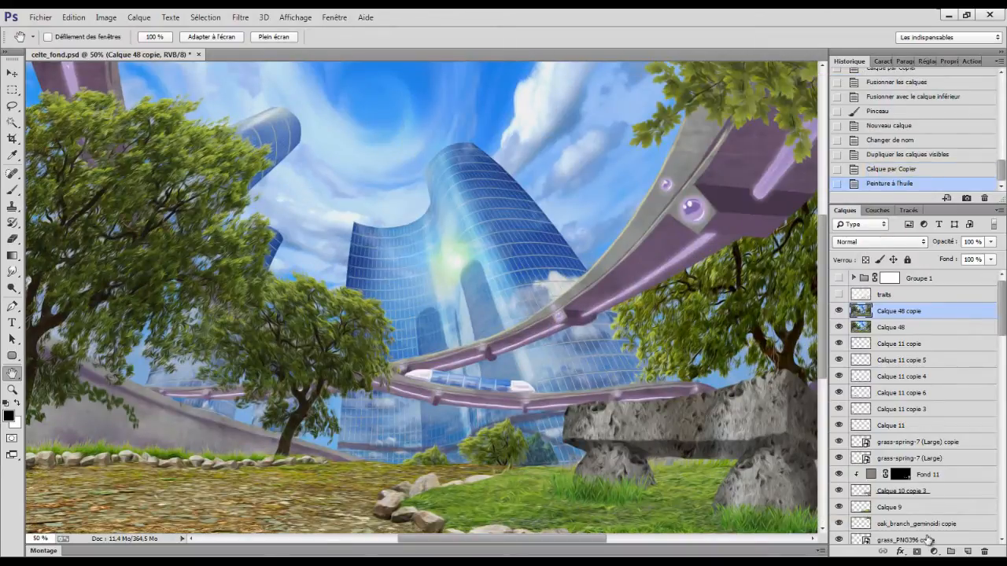
Add a Vibrance adjustment with vibrance +100 and saturation +6, plus a Levels adjustment that brightens the midtones and highlights.
{"action": "left_click", "coordinate": [935, 553]}
{"action": "left_click", "coordinate": [911, 422]}
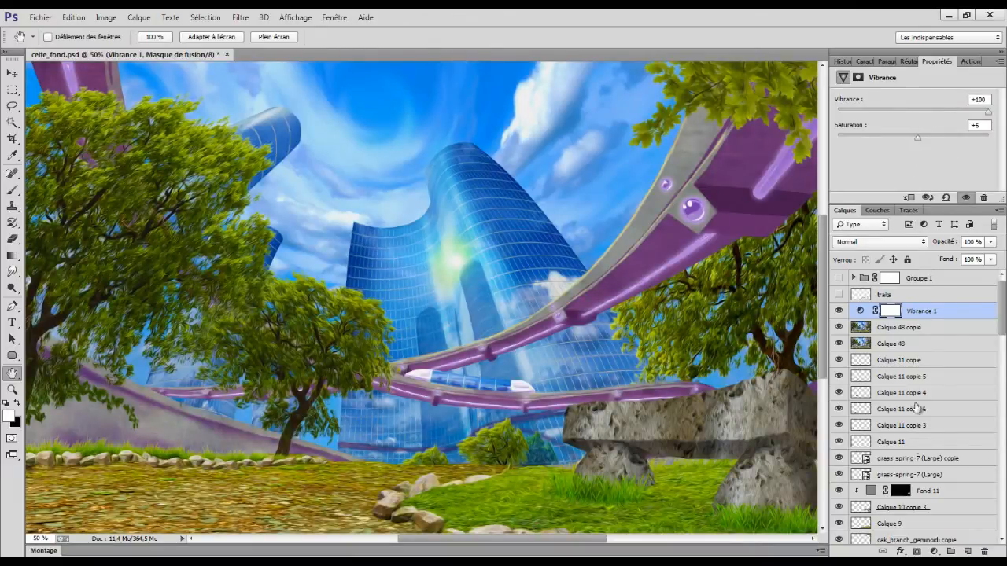
{"action": "left_click", "coordinate": [932, 551]}
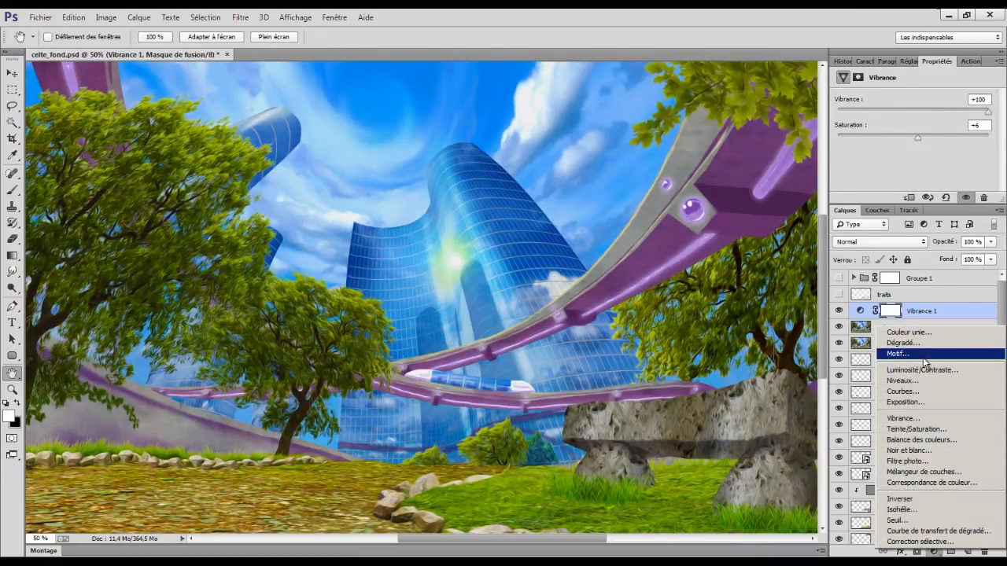
{"action": "left_click", "coordinate": [926, 386]}
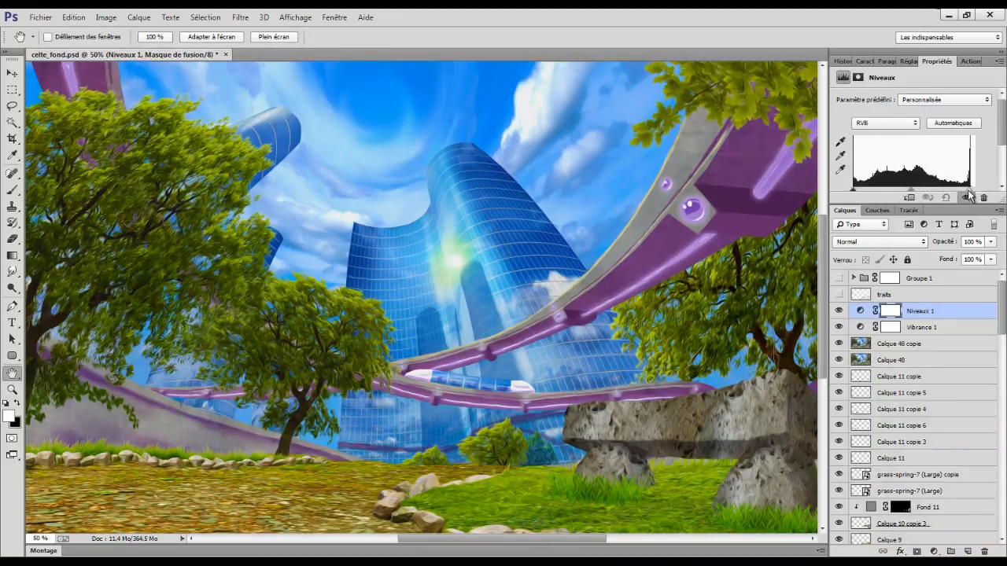
{"action": "left_click_drag", "start_coordinate": [969, 194], "coordinate": [965, 194]}
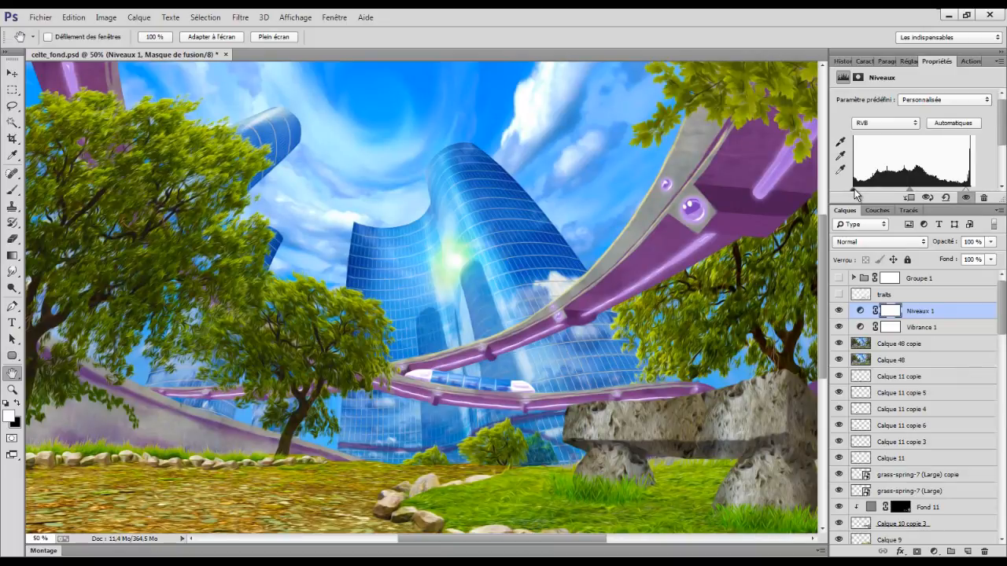
{"action": "left_click_drag", "start_coordinate": [909, 192], "coordinate": [896, 193]}
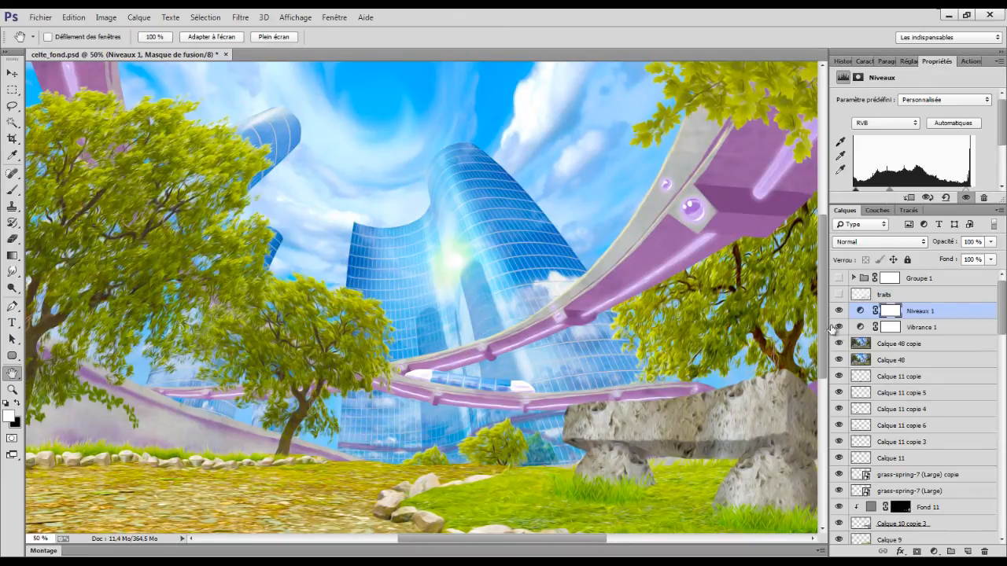
On Calque 48 copie, set the Sélectionner la zone de travail state as the history source and choose the Art History Brush.
{"action": "left_click", "coordinate": [892, 349]}
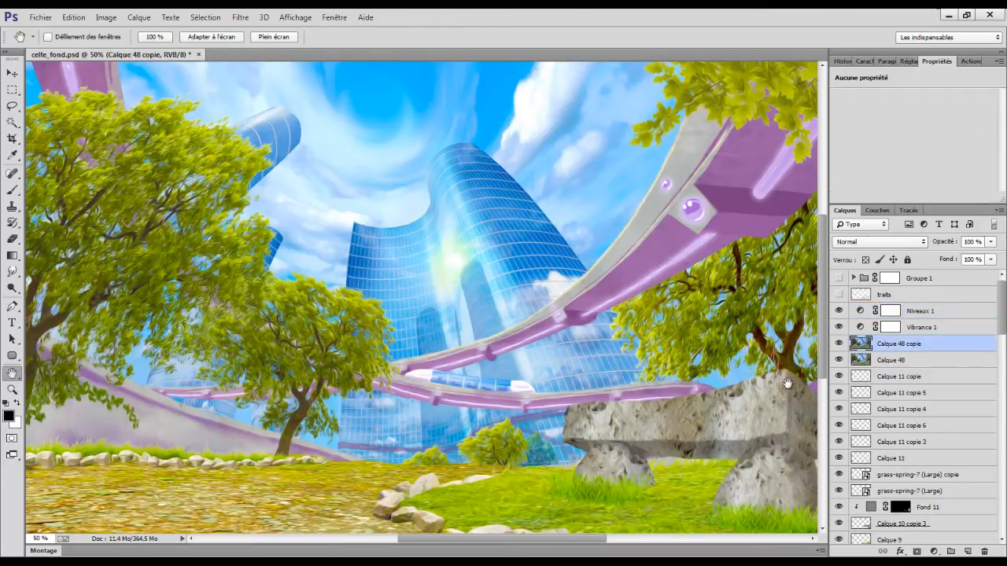
{"action": "left_click_drag", "start_coordinate": [775, 410], "coordinate": [714, 381]}
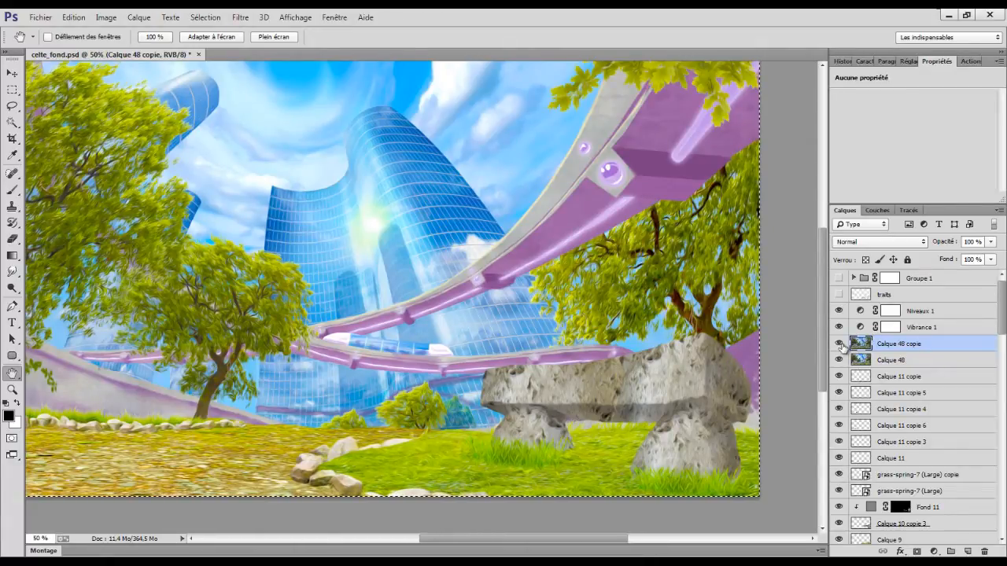
{"action": "left_click", "coordinate": [842, 62]}
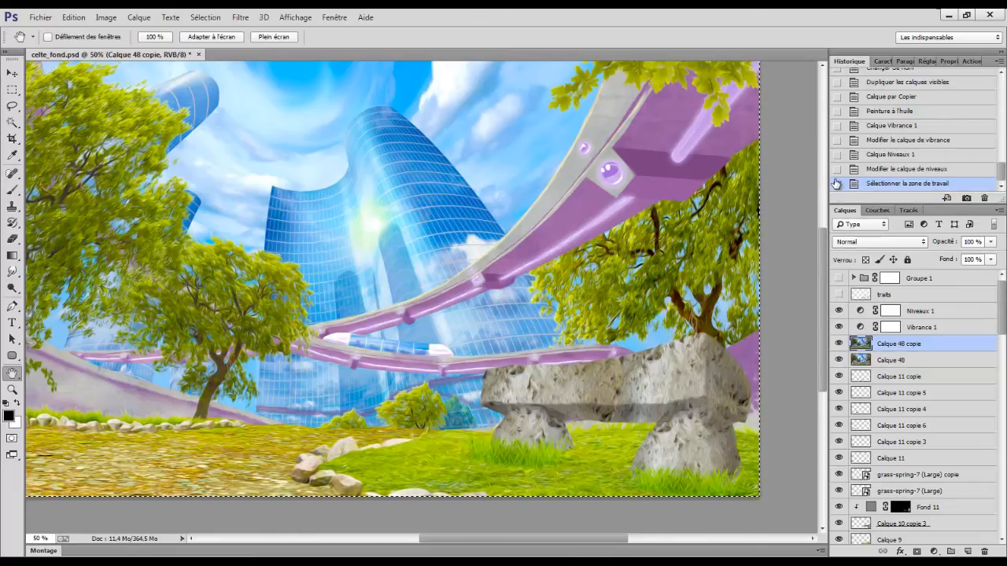
{"action": "left_click", "coordinate": [12, 222]}
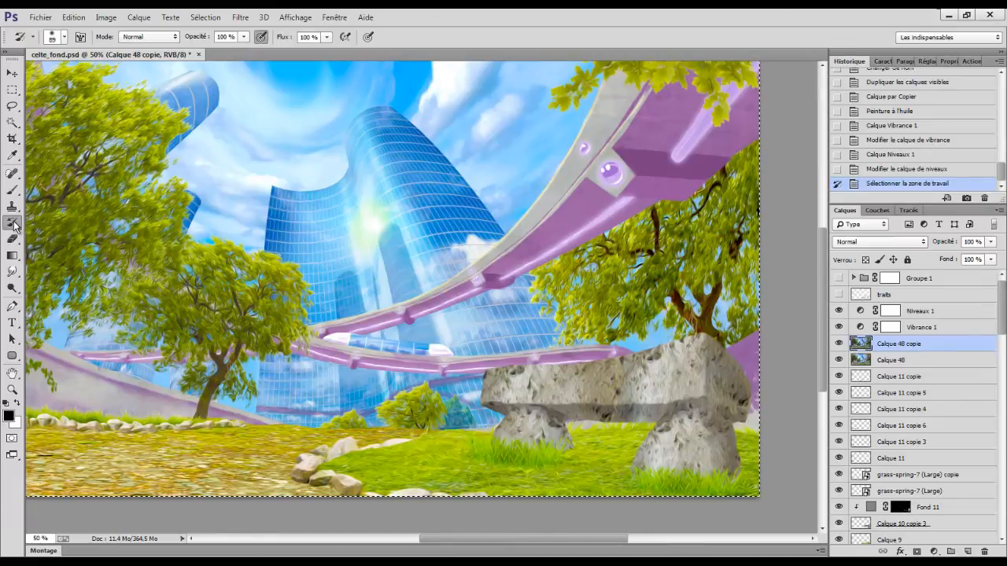
{"action": "right_click", "coordinate": [14, 226]}
{"action": "left_click", "coordinate": [50, 233]}
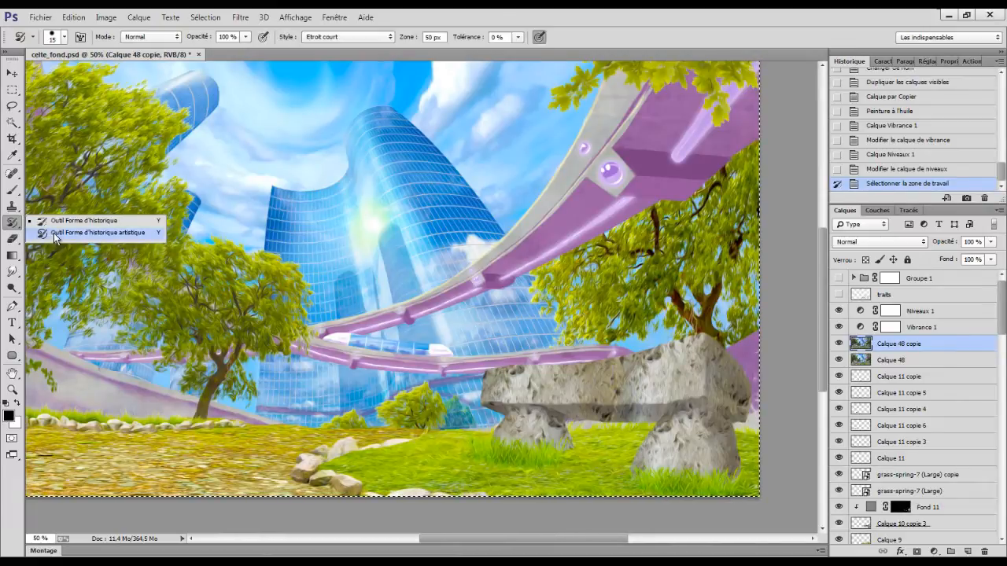
Set the Art History Brush to 7 px and paint Etroit court strokes over the stone dolmen's slab.
{"action": "key", "text": "ctrl+plus"}
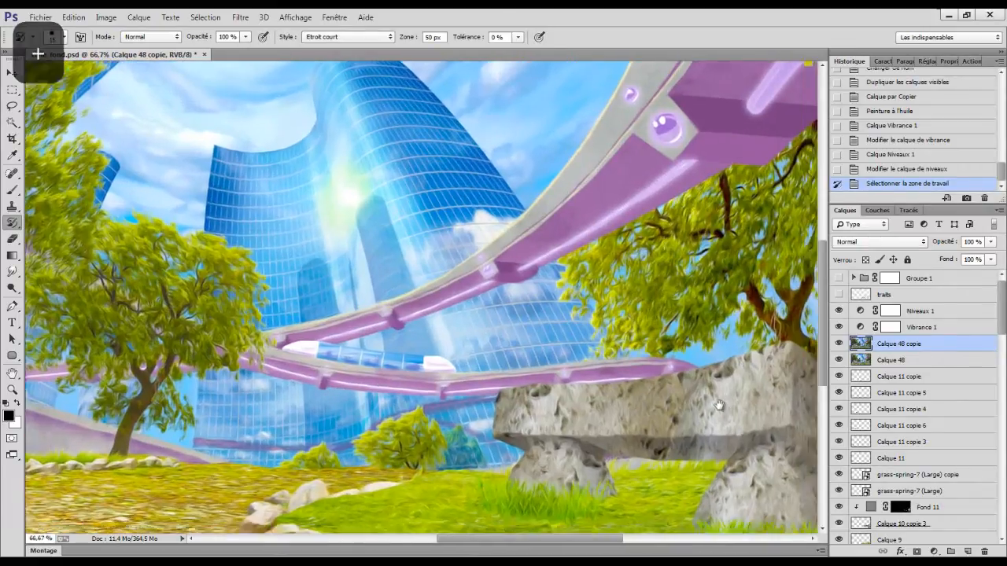
{"action": "key", "text": "ctrl+plus"}
{"action": "mouse_move", "coordinate": [701, 401]}
{"action": "left_mouse_down"}
{"action": "mouse_move", "coordinate": [611, 359]}
{"action": "mouse_move", "coordinate": [481, 266]}
{"action": "mouse_move", "coordinate": [585, 225]}
{"action": "mouse_move", "coordinate": [551, 213]}
{"action": "mouse_move", "coordinate": [570, 223]}
{"action": "mouse_move", "coordinate": [563, 196]}
{"action": "mouse_move", "coordinate": [630, 212]}
{"action": "mouse_move", "coordinate": [315, 272]}
{"action": "mouse_move", "coordinate": [397, 234]}
{"action": "left_mouse_up"}
{"action": "right_click", "coordinate": [607, 245]}
{"action": "left_click", "coordinate": [671, 280]}
{"action": "left_click", "coordinate": [397, 235]}
{"action": "left_click", "coordinate": [397, 235]}
Switch the stroke style to Touche and paint over the dolmen's horizontal slab.
{"action": "left_click", "coordinate": [388, 37]}
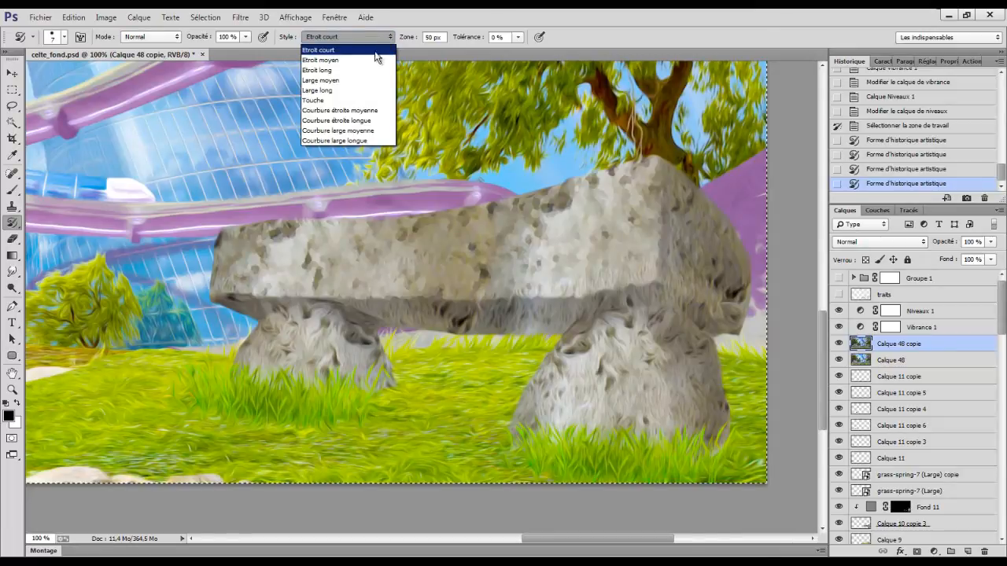
{"action": "left_click", "coordinate": [371, 100]}
{"action": "left_click_drag", "start_coordinate": [618, 279], "coordinate": [404, 298]}
{"action": "left_click_drag", "start_coordinate": [245, 285], "coordinate": [421, 296]}
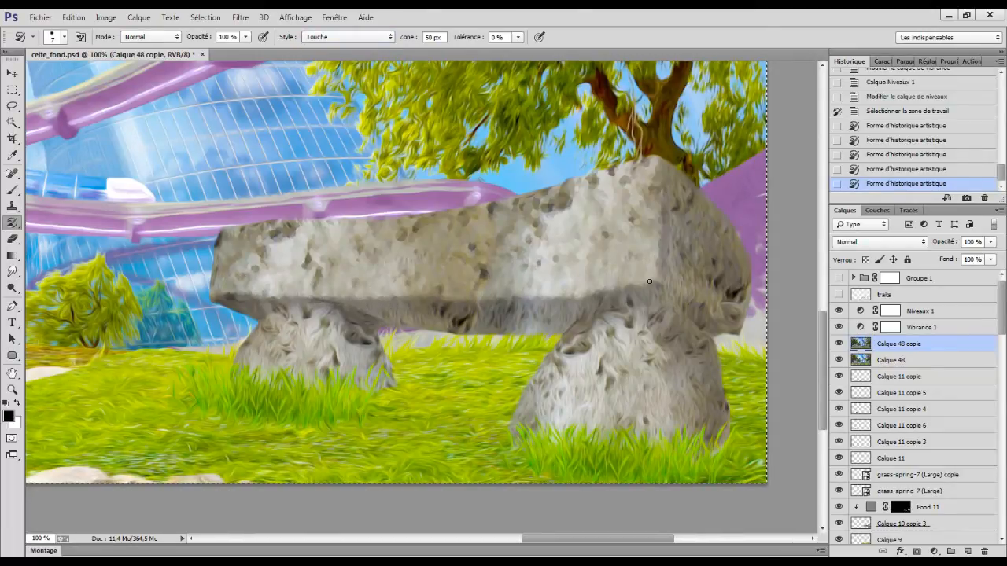
{"action": "left_click", "coordinate": [421, 297]}
{"action": "left_click", "coordinate": [420, 297]}
Set the stroke style back to Etroit court and repaint the dolmen's supporting stones and its shaded end.
{"action": "left_click", "coordinate": [379, 38]}
{"action": "left_click", "coordinate": [346, 49]}
{"action": "mouse_move", "coordinate": [291, 321]}
{"action": "left_mouse_down"}
{"action": "mouse_move", "coordinate": [323, 326]}
{"action": "mouse_move", "coordinate": [353, 342]}
{"action": "left_mouse_up"}
{"action": "mouse_move", "coordinate": [441, 327]}
{"action": "left_mouse_down"}
{"action": "mouse_move", "coordinate": [624, 318]}
{"action": "mouse_move", "coordinate": [639, 378]}
{"action": "mouse_move", "coordinate": [650, 324]}
{"action": "left_mouse_up"}
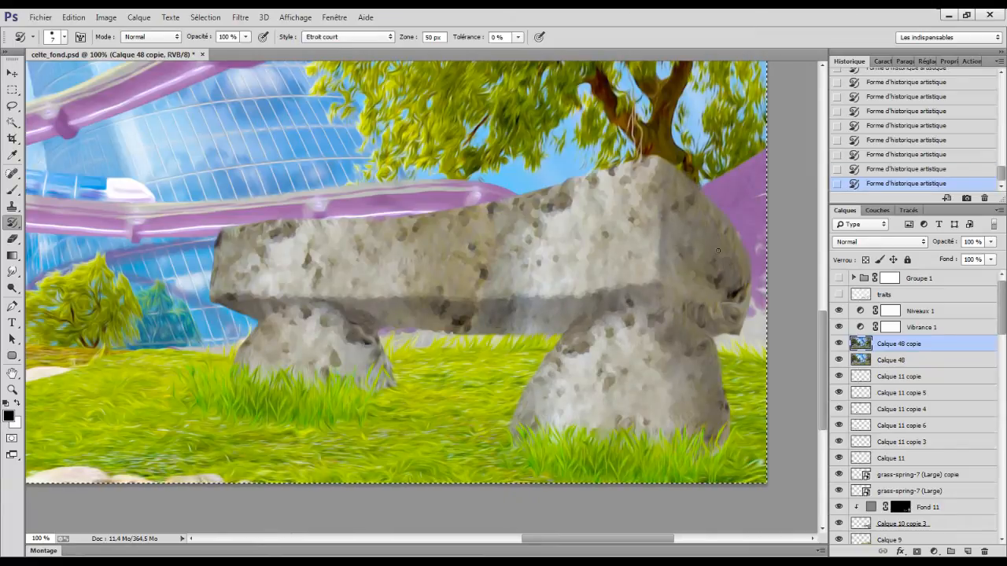
{"action": "mouse_move", "coordinate": [718, 251]}
{"action": "left_mouse_down"}
{"action": "mouse_move", "coordinate": [697, 314]}
{"action": "mouse_move", "coordinate": [607, 201]}
{"action": "mouse_move", "coordinate": [465, 240]}
{"action": "mouse_move", "coordinate": [258, 251]}
{"action": "mouse_move", "coordinate": [369, 351]}
{"action": "left_mouse_up"}
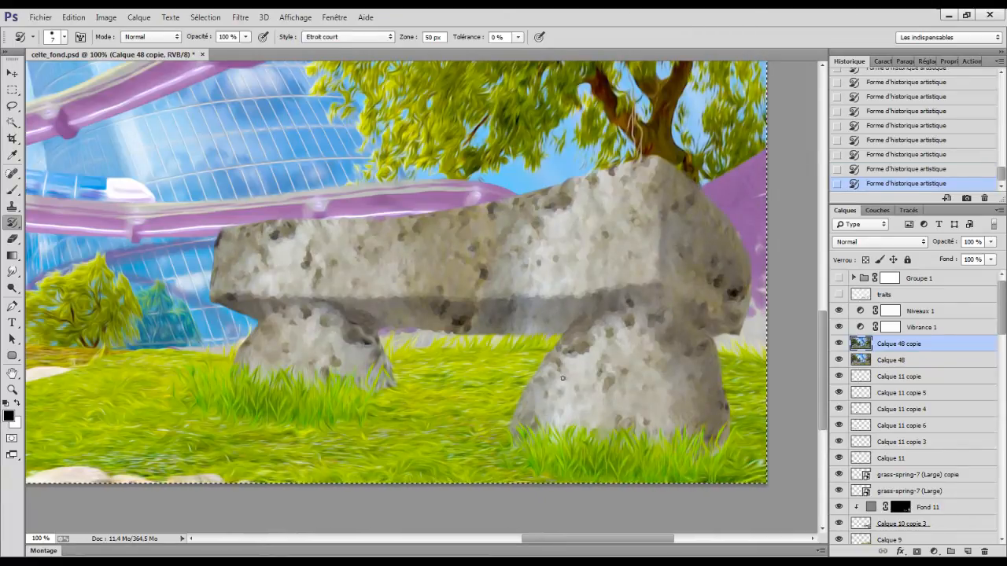
{"action": "left_click_drag", "start_coordinate": [562, 378], "coordinate": [652, 360]}
Restore the lower edge of the dolmen's slab with a soft 31 px History Brush.
{"action": "right_click", "coordinate": [11, 224]}
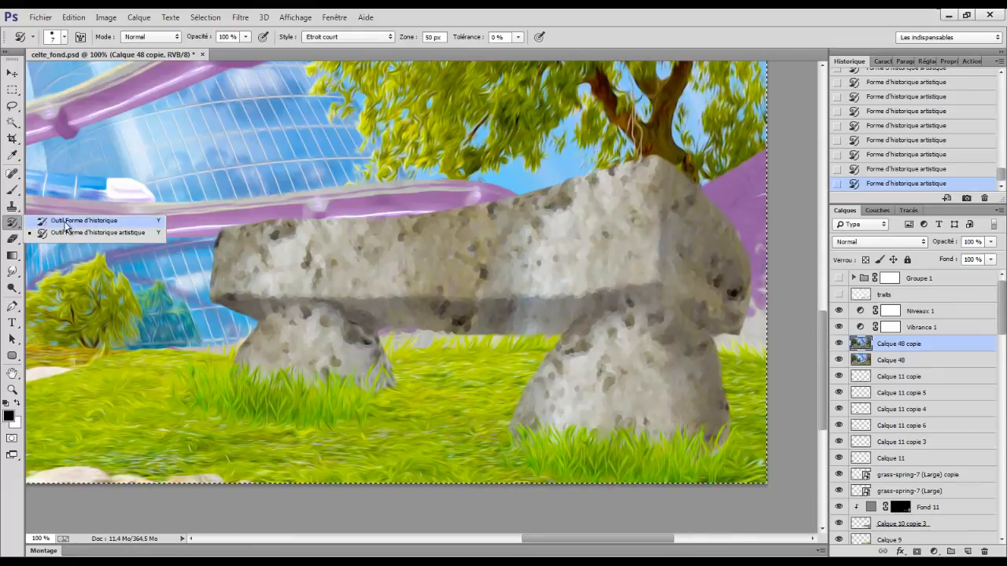
{"action": "left_click", "coordinate": [75, 221]}
{"action": "right_click", "coordinate": [530, 321]}
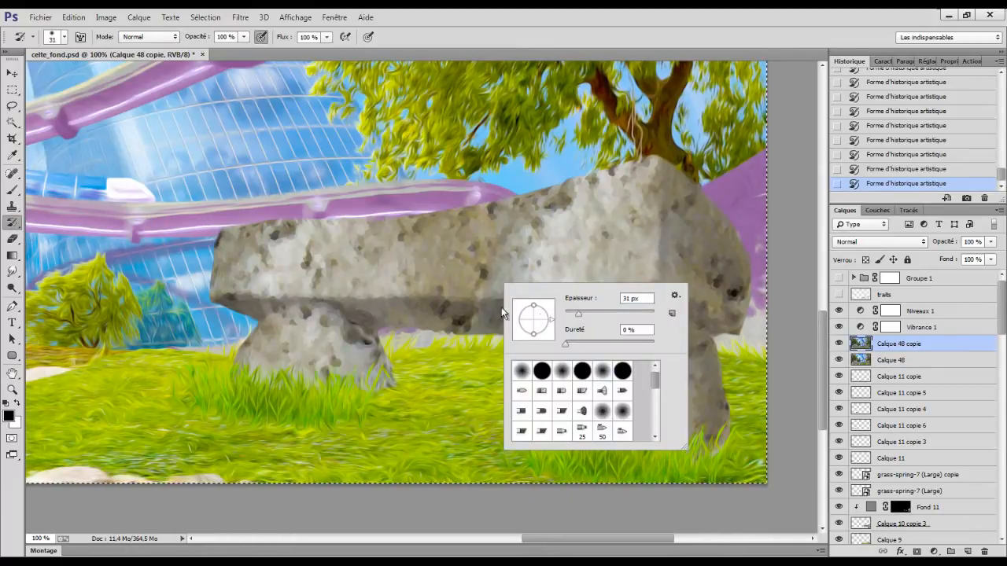
{"action": "left_click_drag", "start_coordinate": [227, 295], "coordinate": [616, 291]}
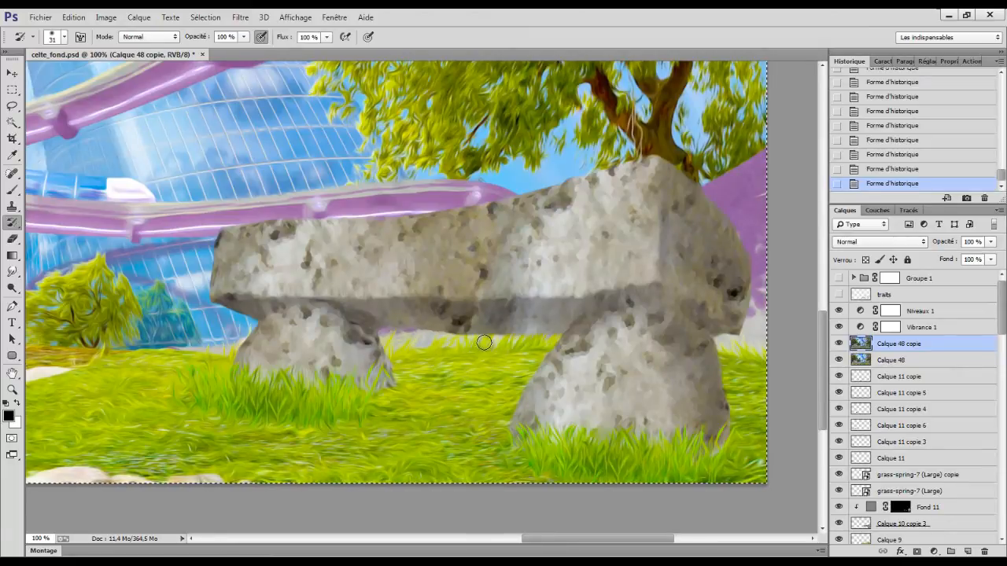
Switch to the Art History Brush, set it to 28 px and paint over the white cloud beside the curved tower.
{"action": "mouse_move", "coordinate": [353, 114]}
{"action": "left_mouse_down"}
{"action": "mouse_move", "coordinate": [413, 298]}
{"action": "mouse_move", "coordinate": [522, 472]}
{"action": "left_mouse_up"}
{"action": "key", "text": "shift+y"}
{"action": "right_click", "coordinate": [484, 298]}
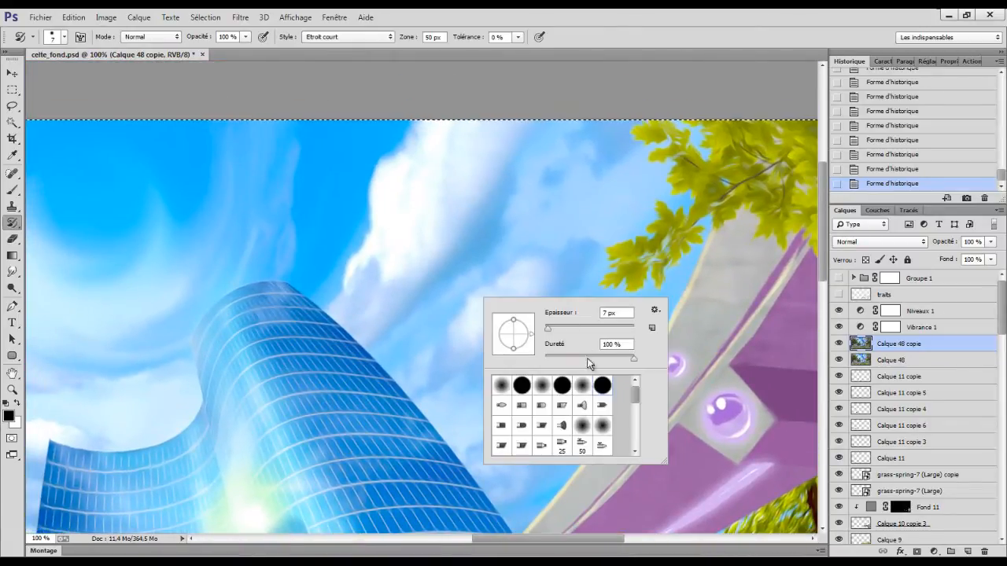
{"action": "left_click", "coordinate": [552, 327]}
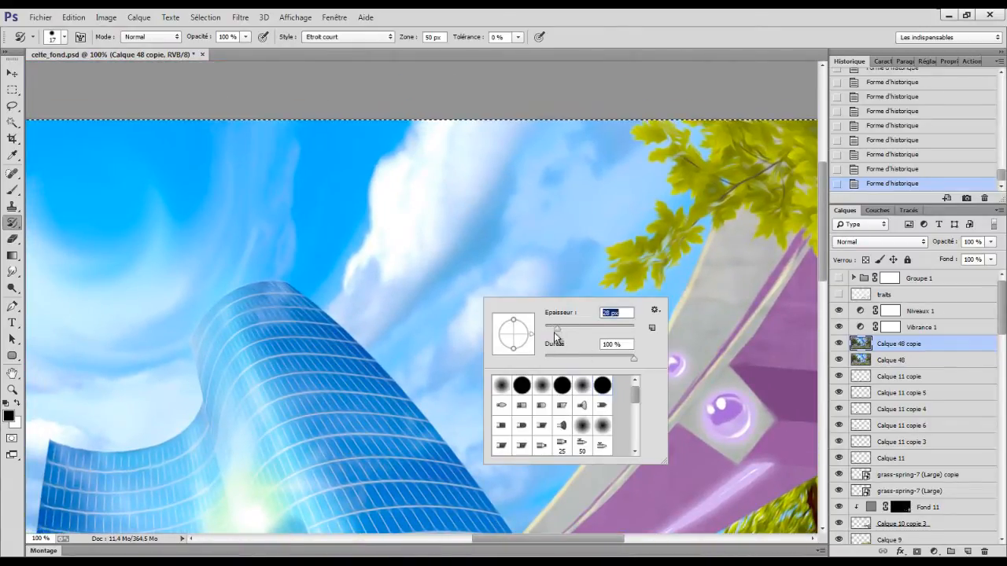
{"action": "mouse_move", "coordinate": [378, 236]}
{"action": "left_mouse_down"}
{"action": "mouse_move", "coordinate": [389, 178]}
{"action": "mouse_move", "coordinate": [380, 210]}
{"action": "mouse_move", "coordinate": [459, 259]}
{"action": "left_mouse_up"}
Set the brush hardness to 0 % and repaint the clouds between the curved tower and the purple walkway.
{"action": "right_click", "coordinate": [459, 258]}
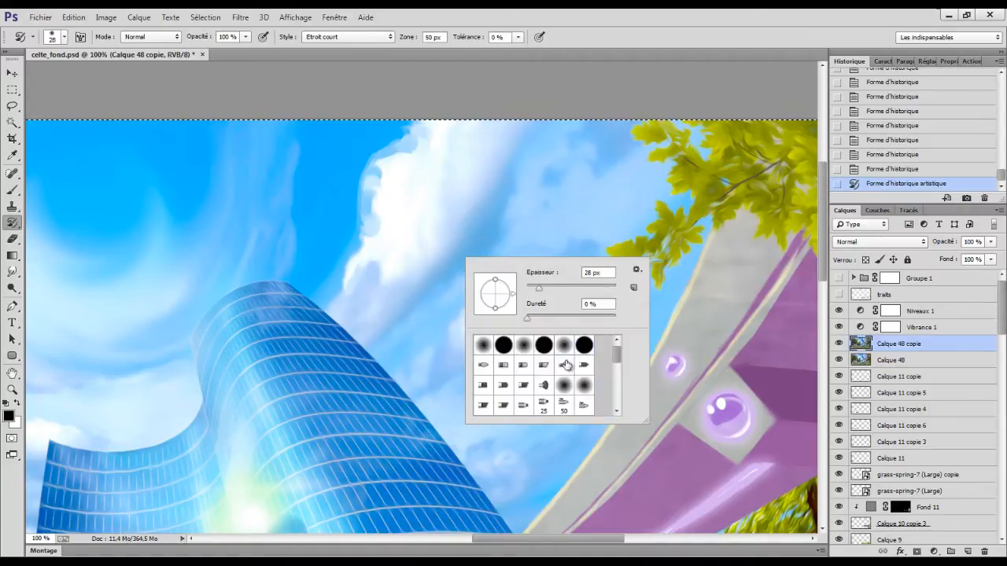
{"action": "mouse_move", "coordinate": [386, 221]}
{"action": "left_mouse_down"}
{"action": "mouse_move", "coordinate": [372, 200]}
{"action": "mouse_move", "coordinate": [392, 159]}
{"action": "mouse_move", "coordinate": [380, 171]}
{"action": "mouse_move", "coordinate": [377, 196]}
{"action": "mouse_move", "coordinate": [410, 135]}
{"action": "mouse_move", "coordinate": [468, 130]}
{"action": "mouse_move", "coordinate": [424, 162]}
{"action": "mouse_move", "coordinate": [387, 218]}
{"action": "mouse_move", "coordinate": [372, 254]}
{"action": "mouse_move", "coordinate": [398, 294]}
{"action": "mouse_move", "coordinate": [506, 164]}
{"action": "mouse_move", "coordinate": [451, 222]}
{"action": "mouse_move", "coordinate": [432, 147]}
{"action": "mouse_move", "coordinate": [370, 240]}
{"action": "mouse_move", "coordinate": [474, 140]}
{"action": "mouse_move", "coordinate": [395, 234]}
{"action": "mouse_move", "coordinate": [381, 180]}
{"action": "mouse_move", "coordinate": [402, 156]}
{"action": "mouse_move", "coordinate": [366, 201]}
{"action": "mouse_move", "coordinate": [430, 286]}
{"action": "mouse_move", "coordinate": [533, 176]}
{"action": "mouse_move", "coordinate": [552, 274]}
{"action": "mouse_move", "coordinate": [493, 301]}
{"action": "mouse_move", "coordinate": [498, 228]}
{"action": "mouse_move", "coordinate": [456, 273]}
{"action": "mouse_move", "coordinate": [508, 176]}
{"action": "mouse_move", "coordinate": [466, 179]}
{"action": "mouse_move", "coordinate": [434, 277]}
{"action": "left_mouse_up"}
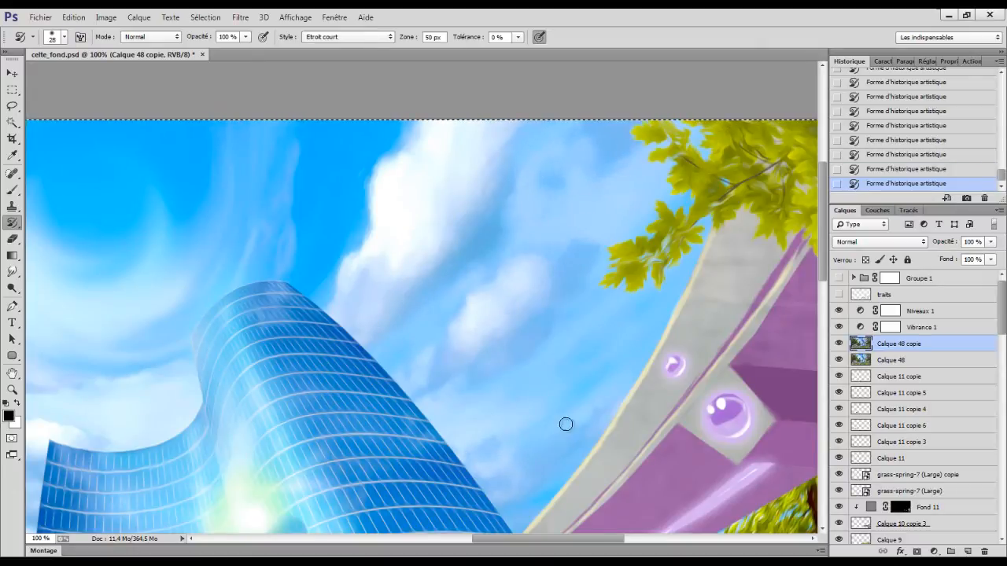
{"action": "mouse_move", "coordinate": [435, 374]}
{"action": "left_mouse_down"}
{"action": "mouse_move", "coordinate": [467, 367]}
{"action": "mouse_move", "coordinate": [466, 345]}
{"action": "left_mouse_up"}
{"action": "left_click_drag", "start_coordinate": [571, 271], "coordinate": [674, 234]}
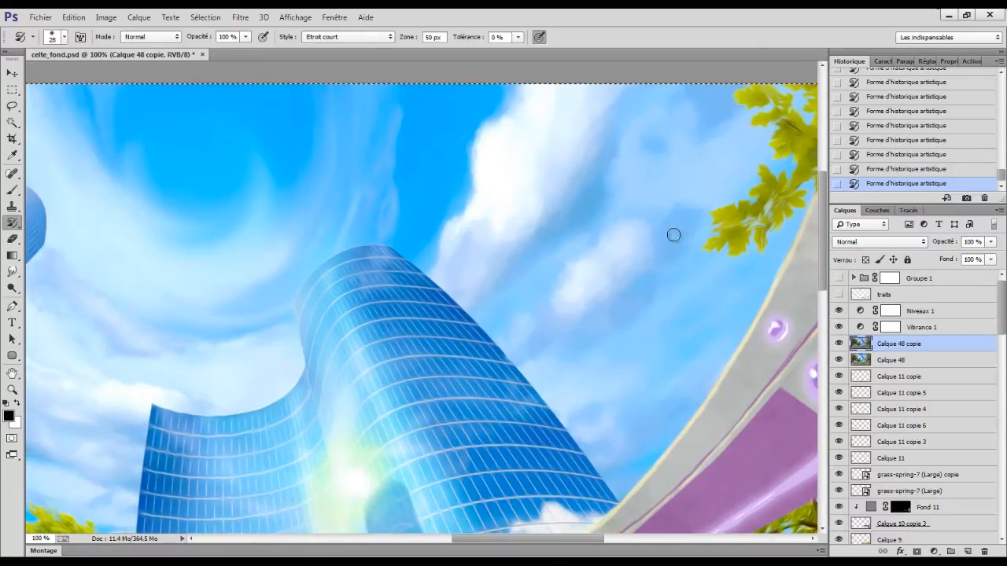
{"action": "left_click", "coordinate": [673, 235]}
Repaint the clouds beside the curved tower and above the tilted glass tower with 28 px Art History Brush strokes.
{"action": "left_click_drag", "start_coordinate": [106, 341], "coordinate": [299, 331]}
{"action": "left_click_drag", "start_coordinate": [390, 323], "coordinate": [381, 339]}
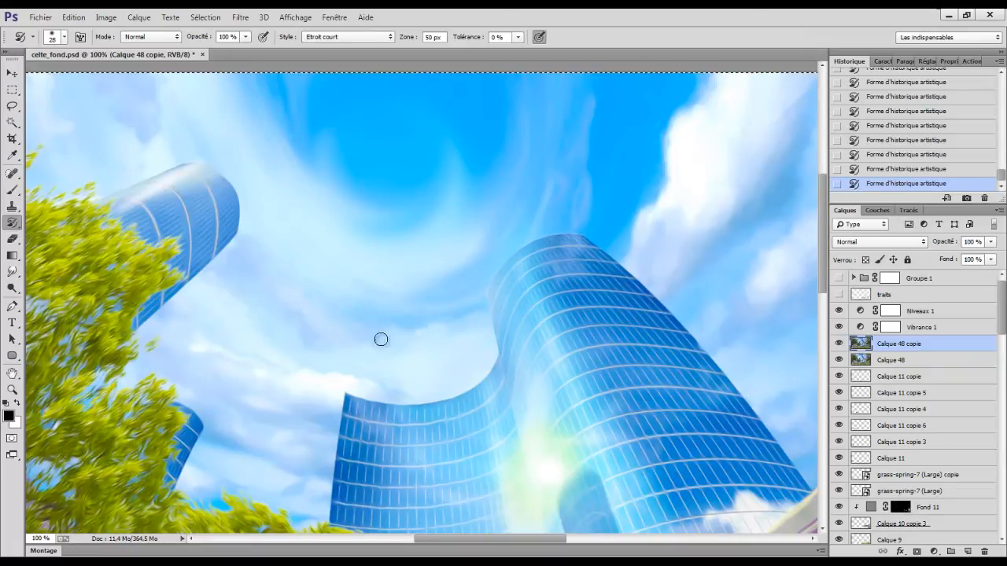
{"action": "key", "text": "ctrl+z"}
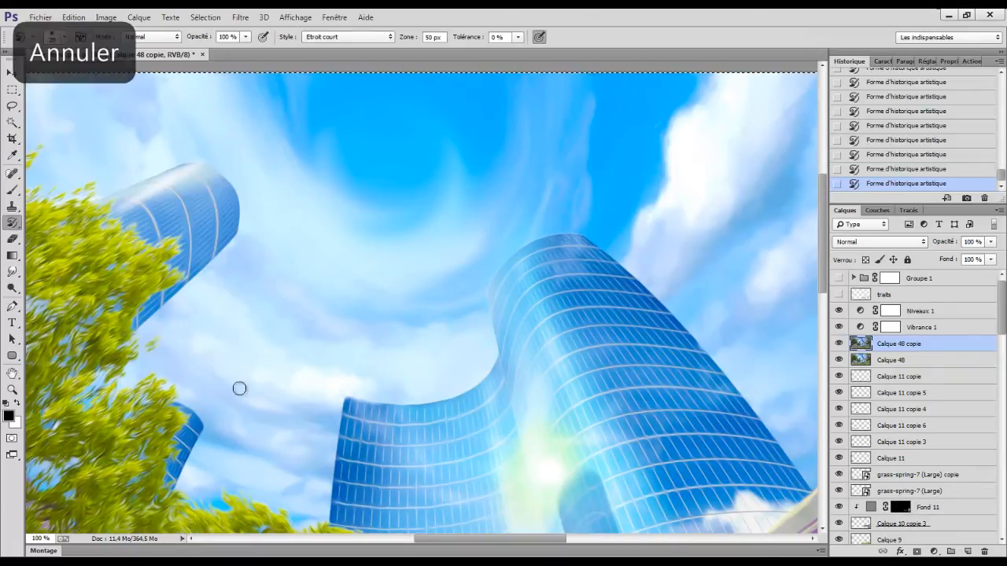
{"action": "left_click_drag", "start_coordinate": [112, 130], "coordinate": [305, 254]}
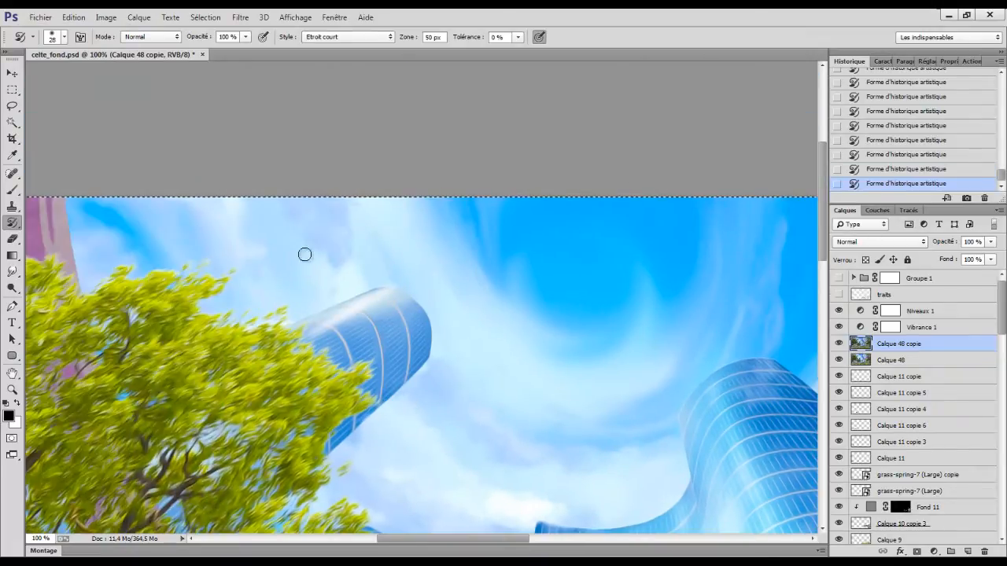
{"action": "left_click_drag", "start_coordinate": [349, 216], "coordinate": [107, 227]}
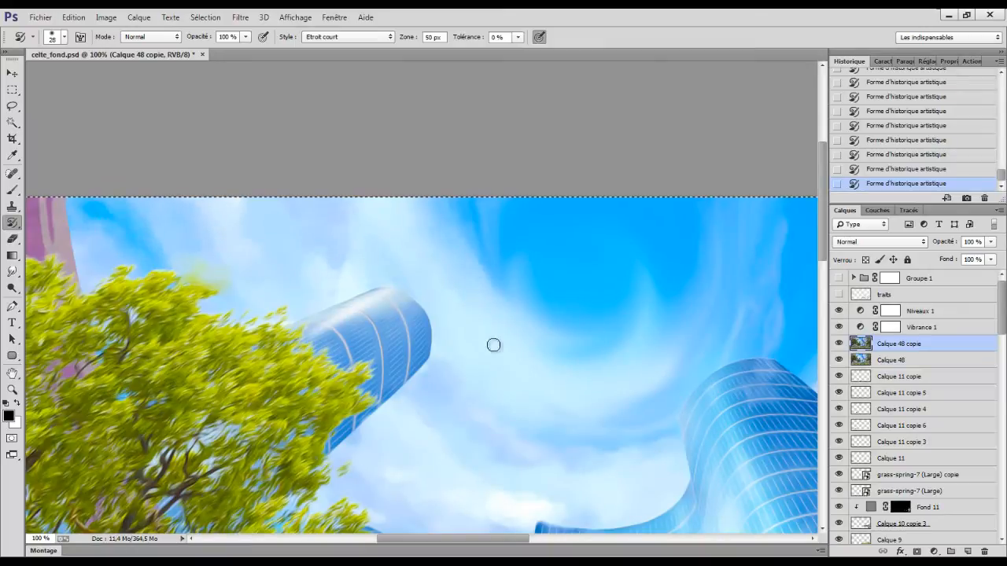
Enlarge the brush to 48 px and repaint the swirling clouds in the sky above the curved tower.
{"action": "left_click_drag", "start_coordinate": [558, 335], "coordinate": [454, 274]}
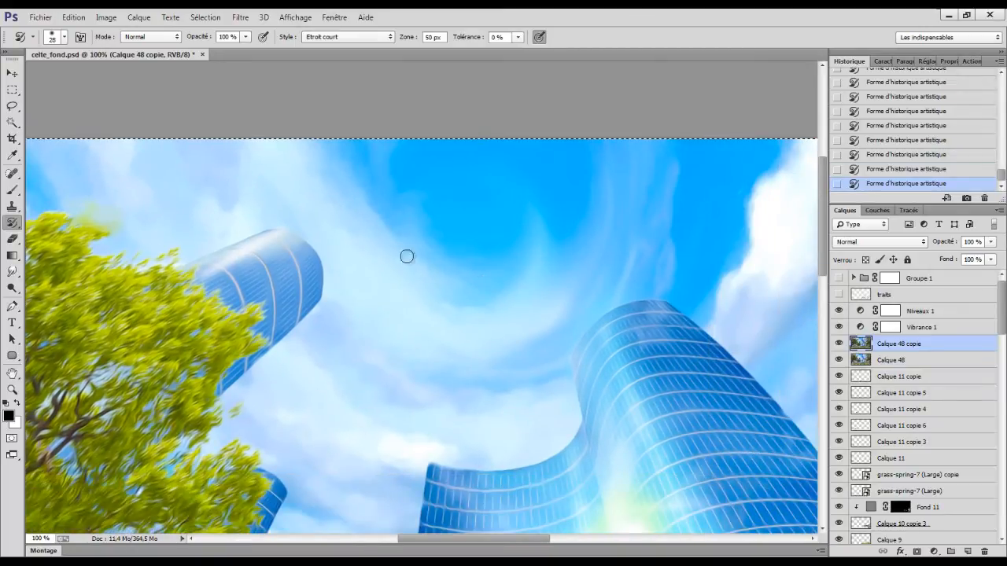
{"action": "right_click", "coordinate": [484, 238]}
{"action": "left_click_drag", "start_coordinate": [555, 269], "coordinate": [568, 269]}
{"action": "left_click", "coordinate": [362, 173]}
{"action": "mouse_move", "coordinate": [604, 193]}
{"action": "left_mouse_down"}
{"action": "mouse_move", "coordinate": [621, 255]}
{"action": "mouse_move", "coordinate": [522, 267]}
{"action": "mouse_move", "coordinate": [475, 364]}
{"action": "mouse_move", "coordinate": [414, 431]}
{"action": "left_mouse_up"}
{"action": "key", "text": "ctrl+z"}
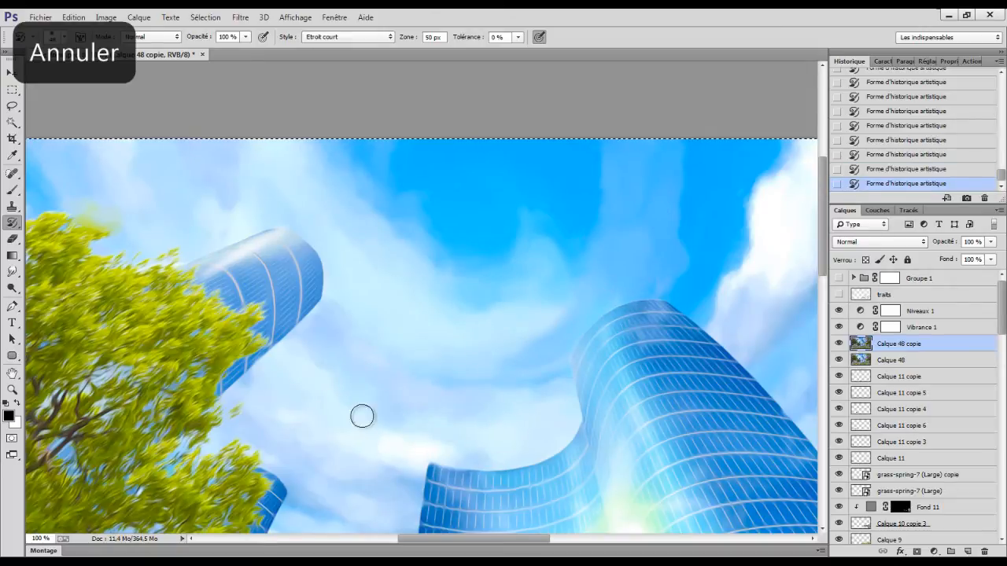
{"action": "scroll", "coordinate": [568, 364], "scroll_direction": "right", "scroll_amount": 5}
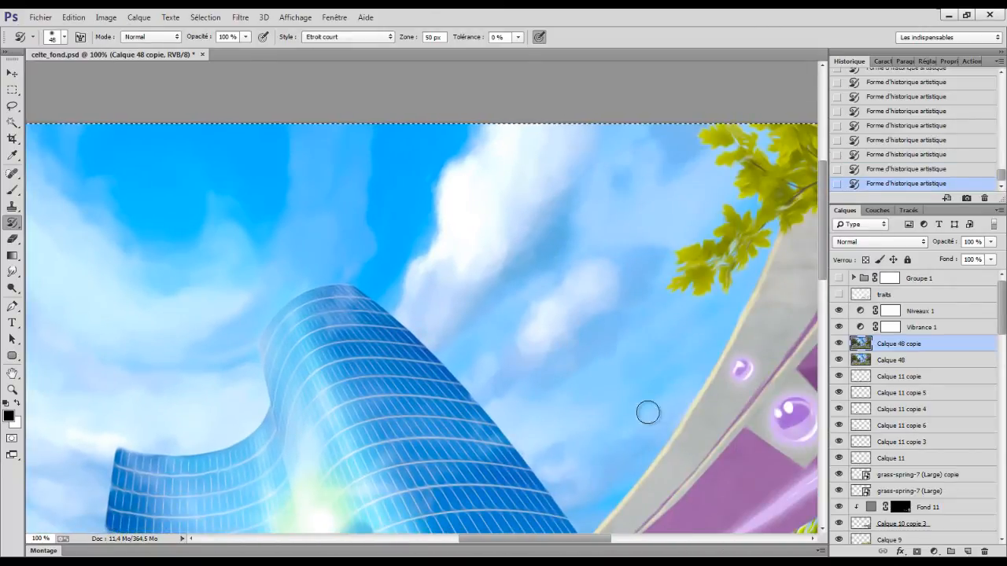
Switch to the History Brush at 31 px and restore the left corner and upper edges of the curved tower.
{"action": "mouse_move", "coordinate": [100, 448]}
{"action": "left_mouse_down"}
{"action": "mouse_move", "coordinate": [351, 243]}
{"action": "mouse_move", "coordinate": [507, 265]}
{"action": "left_mouse_up"}
{"action": "right_click", "coordinate": [12, 222]}
{"action": "left_click", "coordinate": [63, 221]}
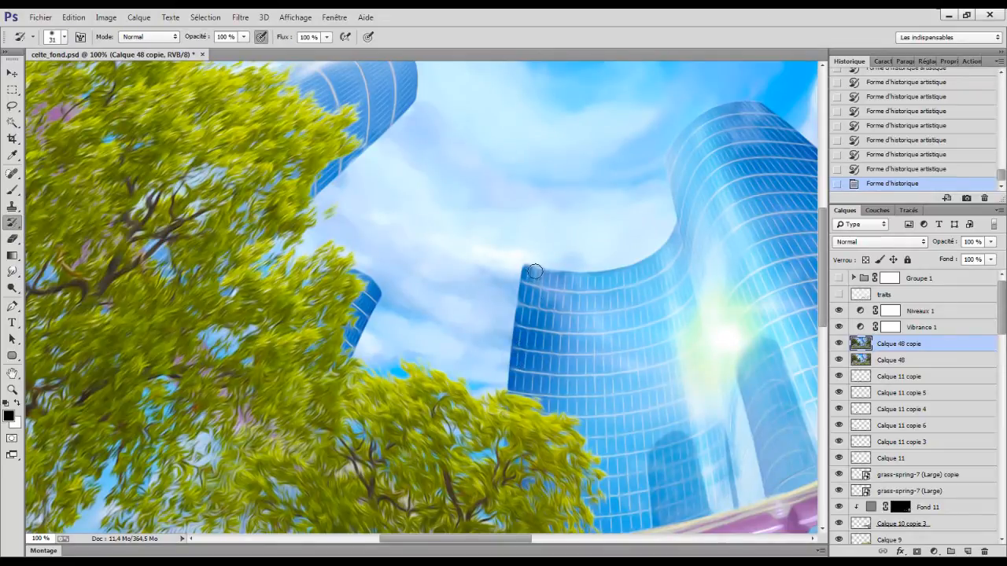
{"action": "left_click_drag", "start_coordinate": [534, 271], "coordinate": [555, 275]}
{"action": "left_click", "coordinate": [518, 313]}
{"action": "left_click_drag", "start_coordinate": [575, 342], "coordinate": [263, 399]}
{"action": "left_click_drag", "start_coordinate": [572, 279], "coordinate": [490, 197]}
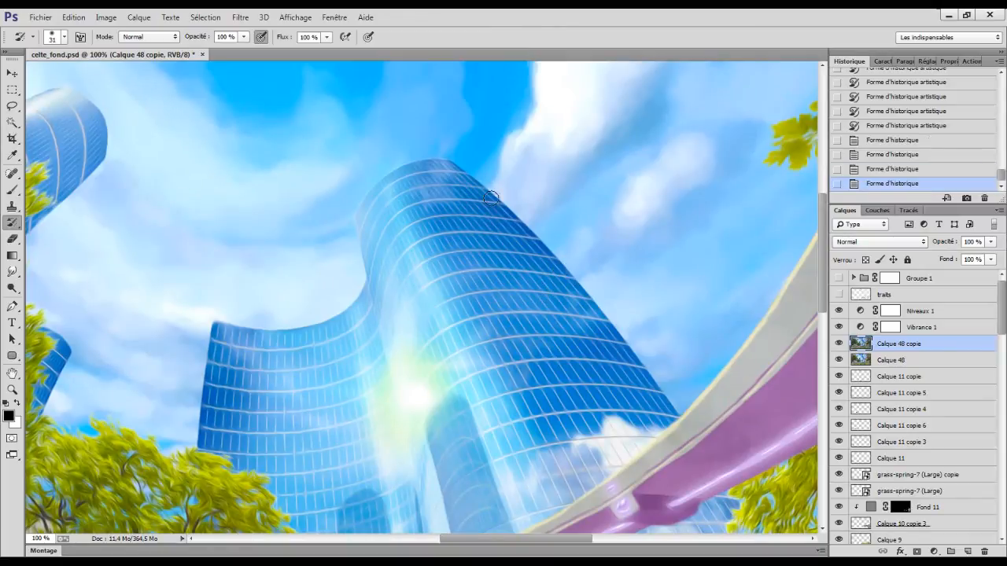
Restore the left edge of the curved tower's facade with the 31 px History Brush.
{"action": "left_click_drag", "start_coordinate": [550, 381], "coordinate": [637, 351]}
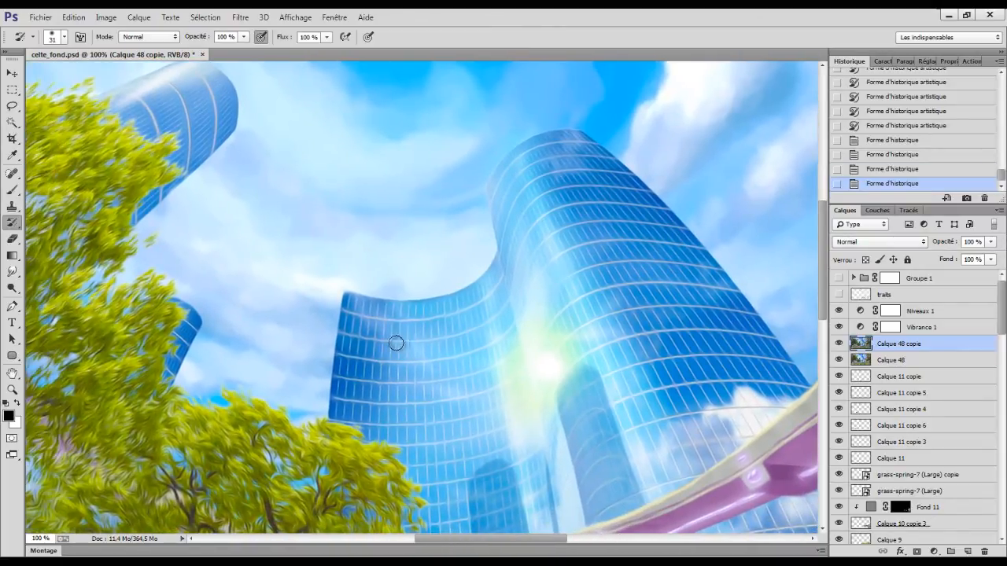
{"action": "left_click_drag", "start_coordinate": [348, 300], "coordinate": [340, 372]}
{"action": "left_click_drag", "start_coordinate": [468, 324], "coordinate": [634, 315]}
{"action": "left_click_drag", "start_coordinate": [408, 258], "coordinate": [746, 375]}
{"action": "key", "text": "ctrl+minus"}
{"action": "key", "text": "ctrl+plus"}
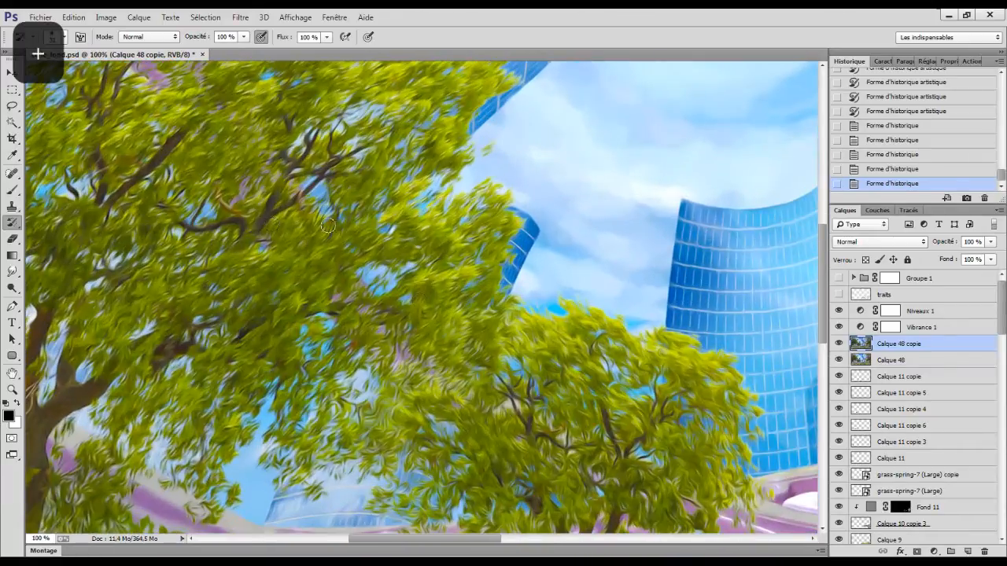
Switch to the Art History Brush with a hard 19 px tip and paint the central foliage of the large tree.
{"action": "left_click_drag", "start_coordinate": [40, 232], "coordinate": [76, 296]}
{"action": "right_click", "coordinate": [17, 223]}
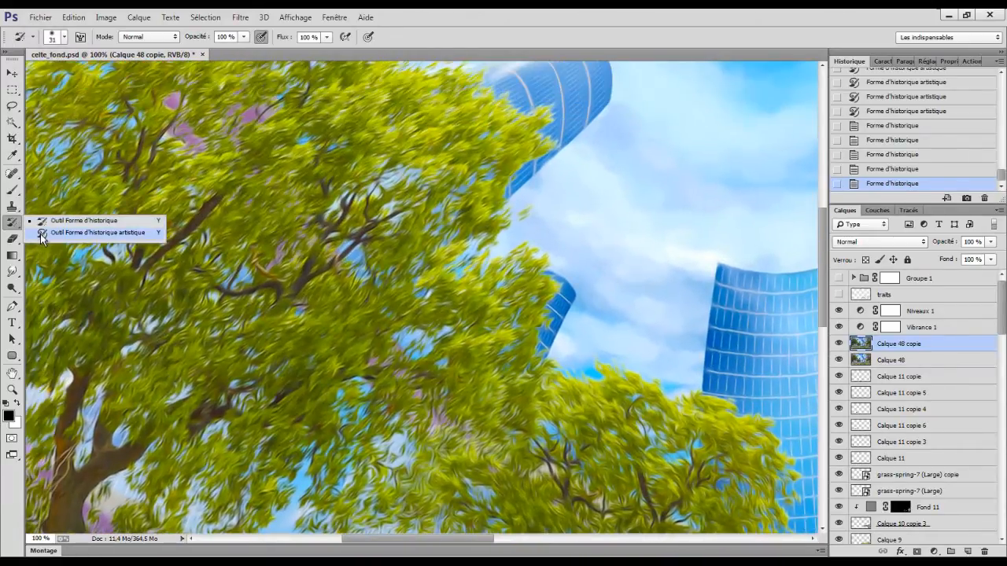
{"action": "left_click", "coordinate": [46, 235]}
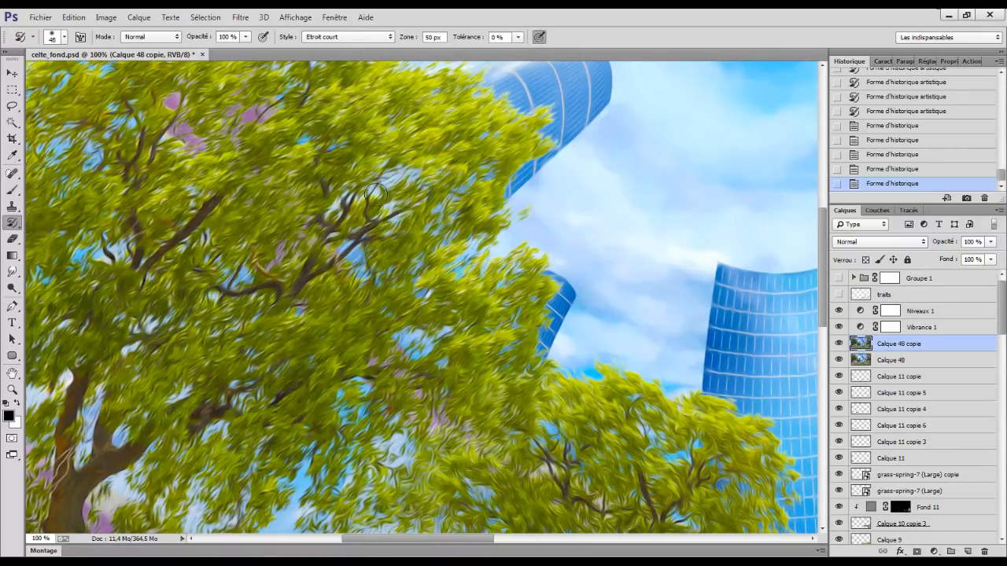
{"action": "right_click", "coordinate": [389, 217]}
{"action": "left_click", "coordinate": [457, 250]}
{"action": "mouse_move", "coordinate": [377, 351]}
{"action": "left_mouse_down"}
{"action": "mouse_move", "coordinate": [300, 341]}
{"action": "mouse_move", "coordinate": [261, 353]}
{"action": "mouse_move", "coordinate": [410, 382]}
{"action": "mouse_move", "coordinate": [350, 307]}
{"action": "mouse_move", "coordinate": [386, 304]}
{"action": "left_mouse_up"}
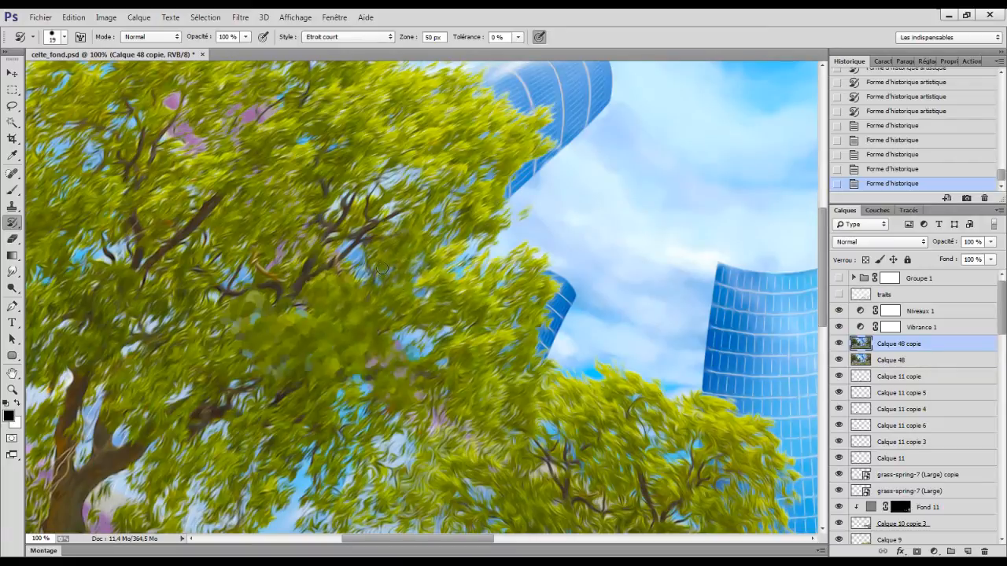
{"action": "mouse_move", "coordinate": [392, 257]}
{"action": "left_mouse_down"}
{"action": "mouse_move", "coordinate": [493, 377]}
{"action": "mouse_move", "coordinate": [466, 383]}
{"action": "left_mouse_up"}
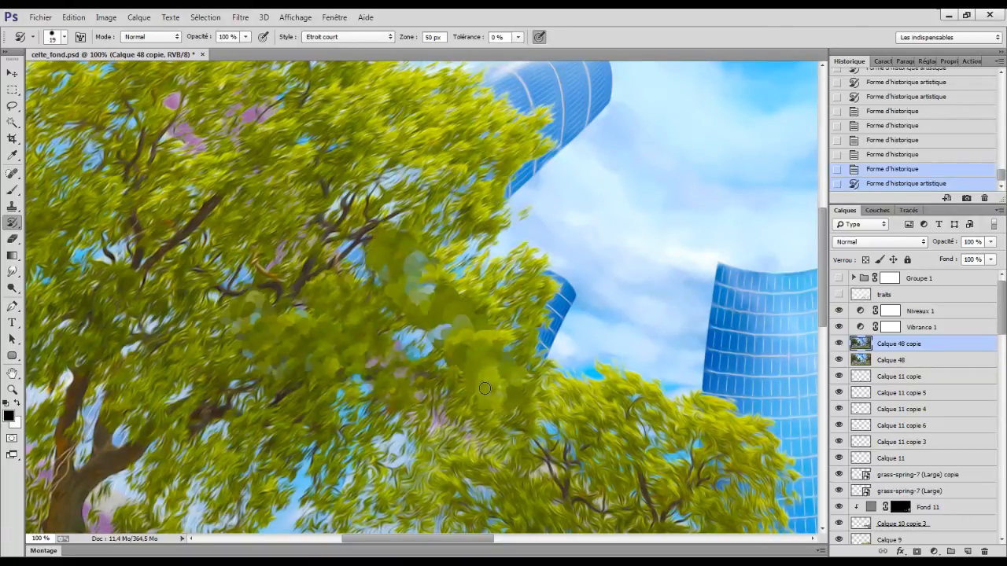
Paint over the foliage on the large tree's right side, from the inner branches out to the tip by the tilted tower.
{"action": "left_click_drag", "start_coordinate": [387, 250], "coordinate": [494, 381]}
{"action": "mouse_move", "coordinate": [396, 264]}
{"action": "left_mouse_down"}
{"action": "mouse_move", "coordinate": [485, 369]}
{"action": "mouse_move", "coordinate": [383, 315]}
{"action": "left_mouse_up"}
{"action": "left_click", "coordinate": [395, 236]}
{"action": "left_click", "coordinate": [458, 208]}
{"action": "left_click", "coordinate": [511, 126]}
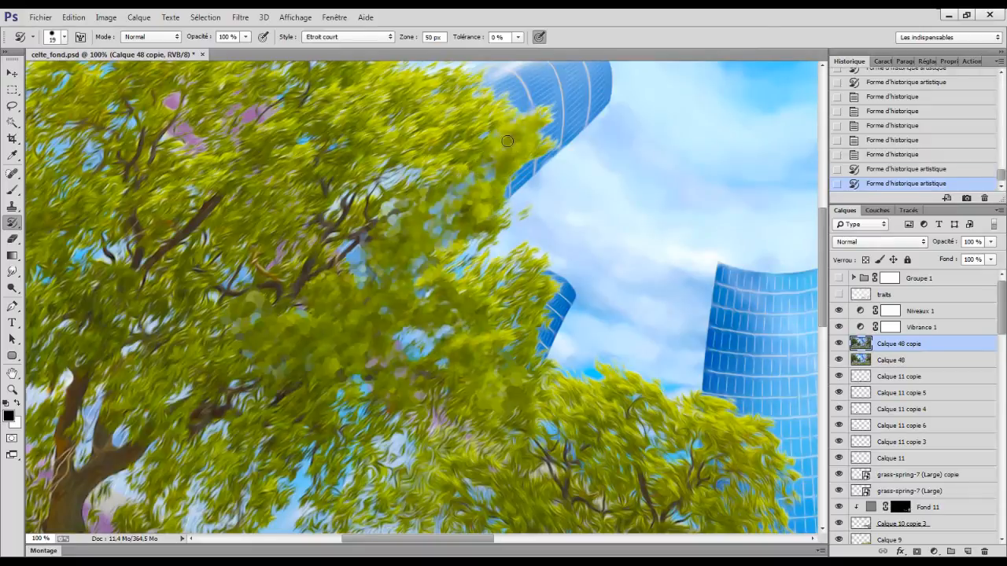
{"action": "left_click", "coordinate": [525, 122]}
{"action": "left_click", "coordinate": [459, 143]}
{"action": "left_click", "coordinate": [417, 177]}
{"action": "left_click", "coordinate": [346, 216]}
Continue the Art History Brush strokes across the left half of the large tree's crown.
{"action": "mouse_move", "coordinate": [343, 220]}
{"action": "left_mouse_down"}
{"action": "mouse_move", "coordinate": [343, 250]}
{"action": "mouse_move", "coordinate": [206, 256]}
{"action": "left_mouse_up"}
{"action": "mouse_move", "coordinate": [189, 336]}
{"action": "left_mouse_down"}
{"action": "mouse_move", "coordinate": [263, 363]}
{"action": "mouse_move", "coordinate": [244, 277]}
{"action": "mouse_move", "coordinate": [222, 329]}
{"action": "left_mouse_up"}
{"action": "left_click_drag", "start_coordinate": [184, 263], "coordinate": [303, 352]}
{"action": "mouse_move", "coordinate": [343, 258]}
{"action": "left_mouse_down"}
{"action": "mouse_move", "coordinate": [398, 212]}
{"action": "mouse_move", "coordinate": [512, 177]}
{"action": "left_mouse_up"}
{"action": "mouse_move", "coordinate": [574, 171]}
{"action": "left_mouse_down"}
{"action": "mouse_move", "coordinate": [546, 197]}
{"action": "mouse_move", "coordinate": [452, 108]}
{"action": "mouse_move", "coordinate": [334, 146]}
{"action": "mouse_move", "coordinate": [228, 105]}
{"action": "mouse_move", "coordinate": [140, 216]}
{"action": "mouse_move", "coordinate": [205, 247]}
{"action": "mouse_move", "coordinate": [252, 223]}
{"action": "mouse_move", "coordinate": [268, 279]}
{"action": "left_mouse_up"}
{"action": "mouse_move", "coordinate": [169, 291]}
{"action": "left_mouse_down"}
{"action": "mouse_move", "coordinate": [157, 393]}
{"action": "mouse_move", "coordinate": [245, 342]}
{"action": "mouse_move", "coordinate": [165, 471]}
{"action": "mouse_move", "coordinate": [249, 354]}
{"action": "left_mouse_up"}
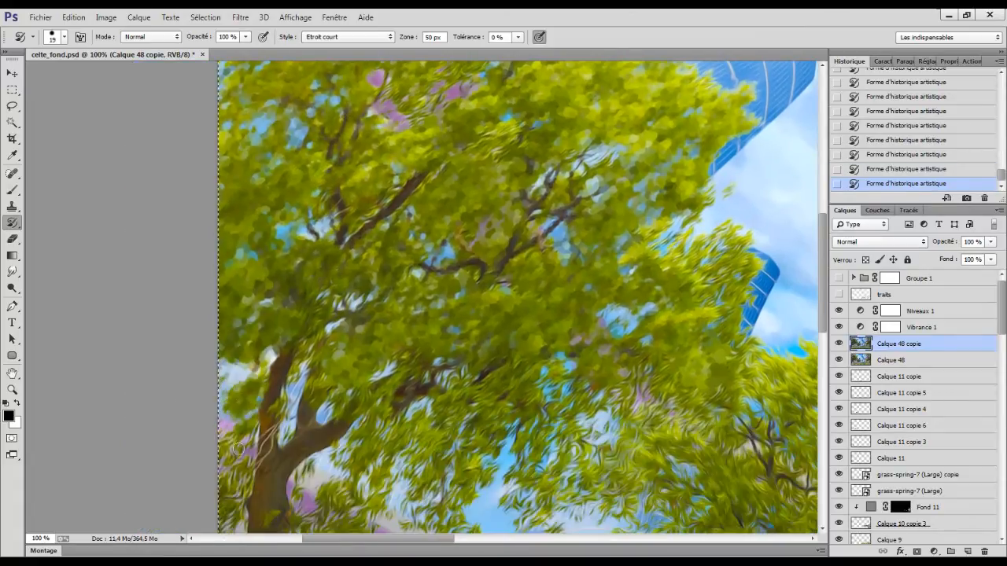
Paint over the large tree's trunk and the low foliage around it with the Art History Brush.
{"action": "left_click_drag", "start_coordinate": [251, 399], "coordinate": [313, 309]}
{"action": "left_click_drag", "start_coordinate": [345, 439], "coordinate": [381, 441]}
{"action": "mouse_move", "coordinate": [409, 370]}
{"action": "left_mouse_down"}
{"action": "mouse_move", "coordinate": [414, 465]}
{"action": "mouse_move", "coordinate": [393, 503]}
{"action": "left_mouse_up"}
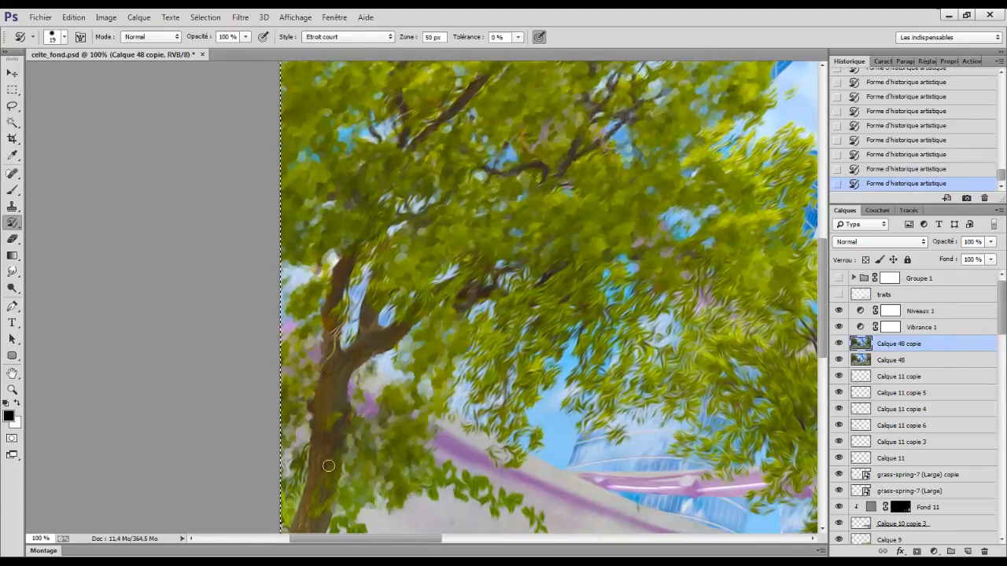
{"action": "left_click_drag", "start_coordinate": [408, 455], "coordinate": [352, 474]}
{"action": "mouse_move", "coordinate": [314, 287]}
{"action": "left_mouse_down"}
{"action": "mouse_move", "coordinate": [358, 223]}
{"action": "mouse_move", "coordinate": [450, 192]}
{"action": "mouse_move", "coordinate": [412, 389]}
{"action": "mouse_move", "coordinate": [468, 429]}
{"action": "mouse_move", "coordinate": [472, 314]}
{"action": "mouse_move", "coordinate": [402, 282]}
{"action": "mouse_move", "coordinate": [289, 341]}
{"action": "left_mouse_up"}
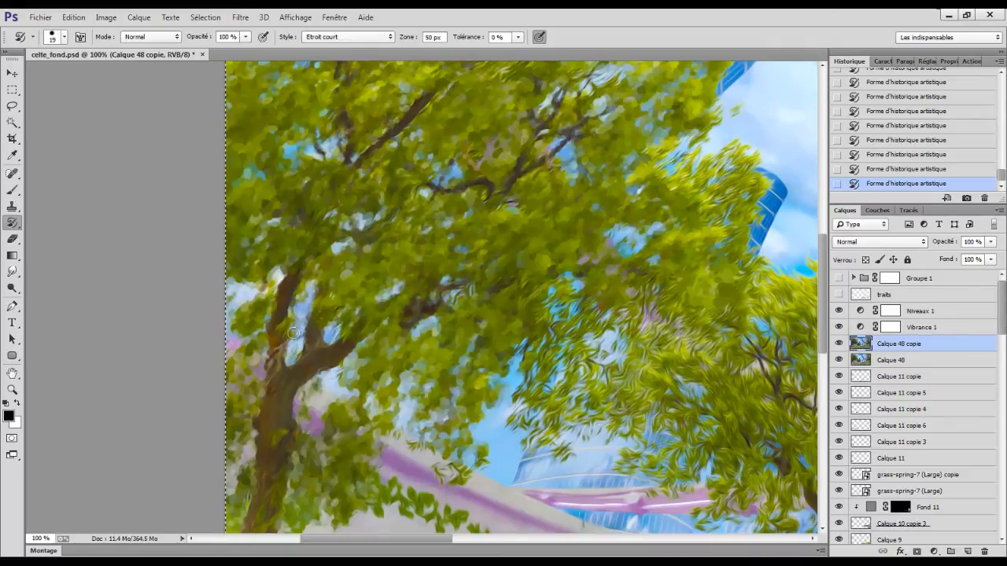
Paint over the large tree's hanging lower leaves and the top of its crown.
{"action": "left_click_drag", "start_coordinate": [390, 422], "coordinate": [345, 352]}
{"action": "mouse_move", "coordinate": [482, 310]}
{"action": "left_mouse_down"}
{"action": "mouse_move", "coordinate": [487, 339]}
{"action": "mouse_move", "coordinate": [526, 299]}
{"action": "mouse_move", "coordinate": [472, 245]}
{"action": "mouse_move", "coordinate": [413, 224]}
{"action": "left_mouse_up"}
{"action": "mouse_move", "coordinate": [409, 224]}
{"action": "left_mouse_down"}
{"action": "mouse_move", "coordinate": [319, 305]}
{"action": "mouse_move", "coordinate": [290, 384]}
{"action": "left_mouse_up"}
{"action": "left_click_drag", "start_coordinate": [440, 169], "coordinate": [416, 155]}
{"action": "left_click_drag", "start_coordinate": [315, 152], "coordinate": [378, 256]}
{"action": "left_click_drag", "start_coordinate": [293, 205], "coordinate": [305, 194]}
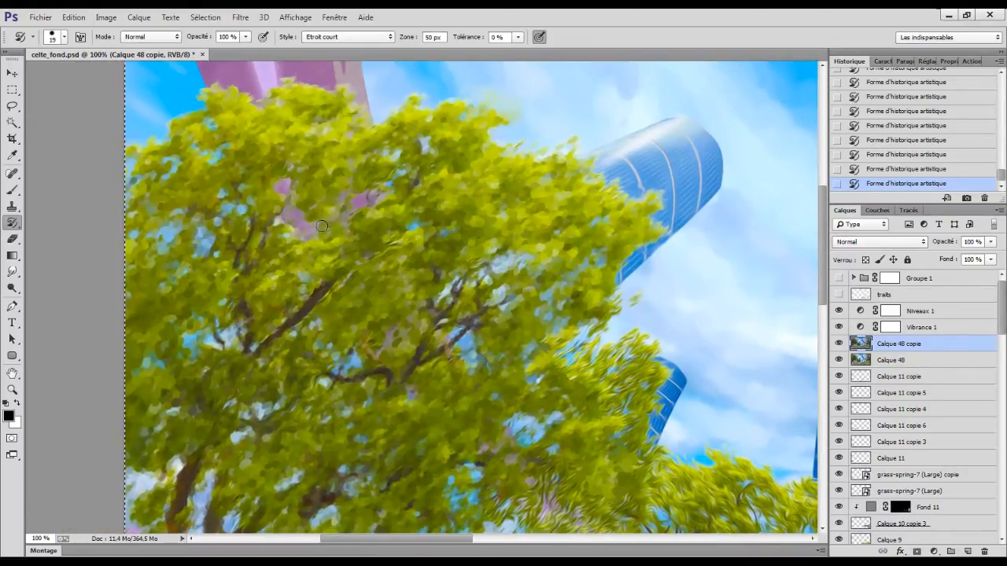
{"action": "left_click_drag", "start_coordinate": [308, 287], "coordinate": [266, 242]}
Paint over the large tree's lower right foliage where it meets the smaller tree.
{"action": "left_click_drag", "start_coordinate": [554, 303], "coordinate": [580, 343]}
{"action": "left_click_drag", "start_coordinate": [540, 373], "coordinate": [505, 318]}
{"action": "mouse_move", "coordinate": [492, 428]}
{"action": "left_mouse_down"}
{"action": "mouse_move", "coordinate": [449, 334]}
{"action": "mouse_move", "coordinate": [405, 454]}
{"action": "mouse_move", "coordinate": [520, 400]}
{"action": "mouse_move", "coordinate": [551, 322]}
{"action": "left_mouse_up"}
{"action": "mouse_move", "coordinate": [566, 365]}
{"action": "left_mouse_down"}
{"action": "mouse_move", "coordinate": [576, 279]}
{"action": "mouse_move", "coordinate": [487, 297]}
{"action": "left_mouse_up"}
{"action": "mouse_move", "coordinate": [562, 321]}
{"action": "left_mouse_down"}
{"action": "mouse_move", "coordinate": [580, 303]}
{"action": "mouse_move", "coordinate": [410, 445]}
{"action": "mouse_move", "coordinate": [314, 449]}
{"action": "left_mouse_up"}
{"action": "left_click_drag", "start_coordinate": [340, 379], "coordinate": [255, 315]}
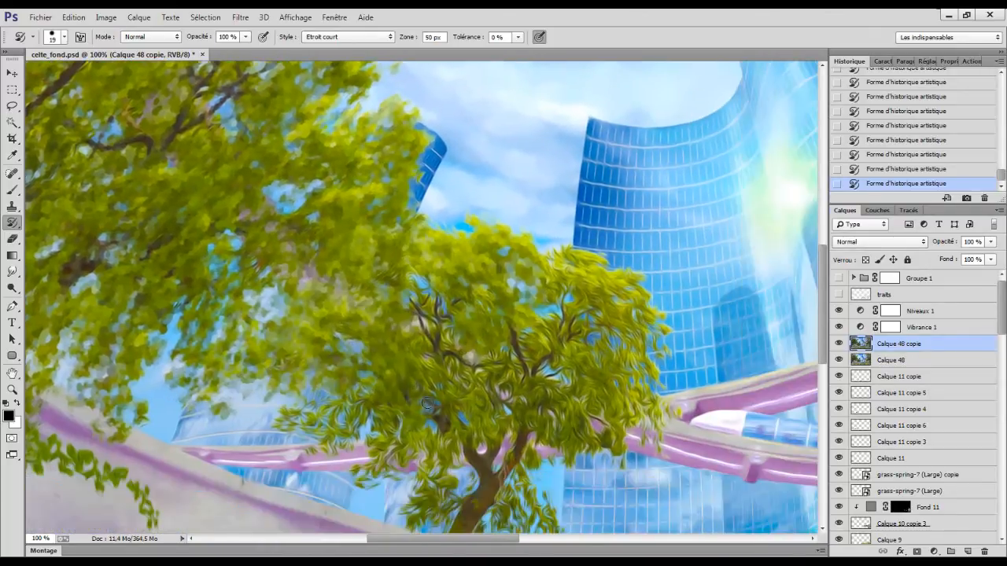
Paint the smaller tree's crown and the shrubs near the grass with the 19 px Art History Brush.
{"action": "mouse_move", "coordinate": [303, 410]}
{"action": "left_mouse_down"}
{"action": "mouse_move", "coordinate": [344, 418]}
{"action": "mouse_move", "coordinate": [377, 477]}
{"action": "mouse_move", "coordinate": [515, 374]}
{"action": "mouse_move", "coordinate": [526, 436]}
{"action": "mouse_move", "coordinate": [400, 356]}
{"action": "left_mouse_up"}
{"action": "mouse_move", "coordinate": [429, 402]}
{"action": "left_mouse_down"}
{"action": "mouse_move", "coordinate": [474, 334]}
{"action": "mouse_move", "coordinate": [527, 313]}
{"action": "mouse_move", "coordinate": [564, 321]}
{"action": "mouse_move", "coordinate": [552, 325]}
{"action": "mouse_move", "coordinate": [580, 258]}
{"action": "mouse_move", "coordinate": [505, 209]}
{"action": "mouse_move", "coordinate": [497, 182]}
{"action": "mouse_move", "coordinate": [517, 274]}
{"action": "mouse_move", "coordinate": [352, 259]}
{"action": "left_mouse_up"}
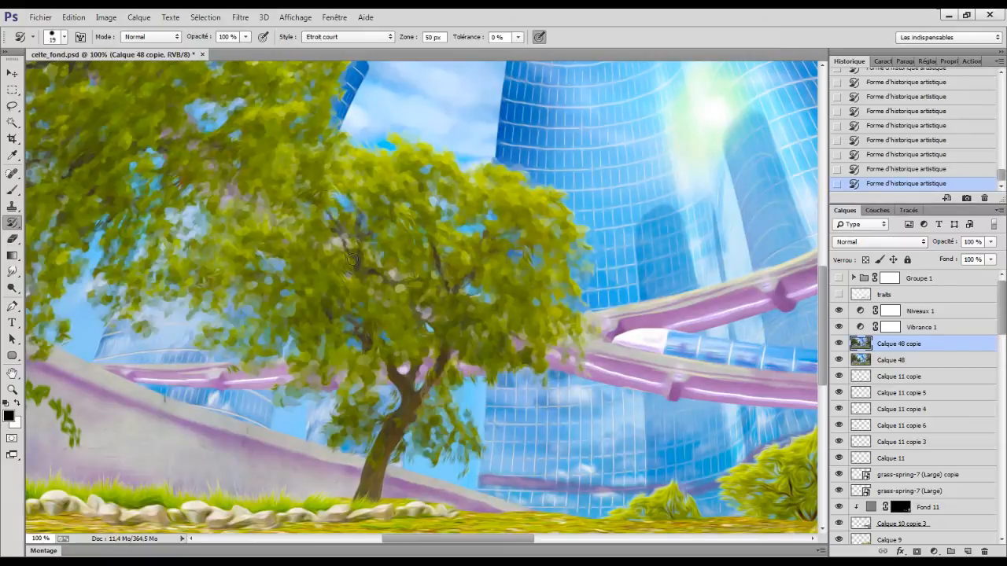
{"action": "left_click_drag", "start_coordinate": [449, 439], "coordinate": [392, 397]}
{"action": "mouse_move", "coordinate": [667, 499]}
{"action": "left_mouse_down"}
{"action": "mouse_move", "coordinate": [472, 407]}
{"action": "mouse_move", "coordinate": [447, 406]}
{"action": "left_mouse_up"}
{"action": "mouse_move", "coordinate": [582, 392]}
{"action": "left_mouse_down"}
{"action": "mouse_move", "coordinate": [622, 356]}
{"action": "mouse_move", "coordinate": [651, 397]}
{"action": "mouse_move", "coordinate": [236, 461]}
{"action": "mouse_move", "coordinate": [172, 492]}
{"action": "left_mouse_up"}
Paint over the foliage of the tree under the purple walkway at the image's right side.
{"action": "mouse_move", "coordinate": [393, 206]}
{"action": "left_mouse_down"}
{"action": "mouse_move", "coordinate": [403, 239]}
{"action": "mouse_move", "coordinate": [567, 304]}
{"action": "mouse_move", "coordinate": [472, 314]}
{"action": "mouse_move", "coordinate": [464, 206]}
{"action": "mouse_move", "coordinate": [582, 118]}
{"action": "mouse_move", "coordinate": [697, 140]}
{"action": "mouse_move", "coordinate": [594, 191]}
{"action": "left_mouse_up"}
{"action": "mouse_move", "coordinate": [606, 157]}
{"action": "left_mouse_down"}
{"action": "mouse_move", "coordinate": [676, 110]}
{"action": "mouse_move", "coordinate": [704, 307]}
{"action": "mouse_move", "coordinate": [575, 350]}
{"action": "mouse_move", "coordinate": [464, 371]}
{"action": "mouse_move", "coordinate": [346, 373]}
{"action": "mouse_move", "coordinate": [501, 147]}
{"action": "mouse_move", "coordinate": [555, 135]}
{"action": "left_mouse_up"}
{"action": "left_click_drag", "start_coordinate": [558, 134], "coordinate": [517, 226]}
{"action": "mouse_move", "coordinate": [629, 138]}
{"action": "left_mouse_down"}
{"action": "mouse_move", "coordinate": [664, 206]}
{"action": "mouse_move", "coordinate": [641, 167]}
{"action": "mouse_move", "coordinate": [602, 278]}
{"action": "mouse_move", "coordinate": [604, 330]}
{"action": "mouse_move", "coordinate": [551, 338]}
{"action": "mouse_move", "coordinate": [617, 469]}
{"action": "mouse_move", "coordinate": [655, 439]}
{"action": "mouse_move", "coordinate": [631, 214]}
{"action": "mouse_move", "coordinate": [311, 309]}
{"action": "mouse_move", "coordinate": [460, 336]}
{"action": "mouse_move", "coordinate": [637, 293]}
{"action": "mouse_move", "coordinate": [483, 310]}
{"action": "mouse_move", "coordinate": [598, 455]}
{"action": "left_mouse_up"}
{"action": "left_click_drag", "start_coordinate": [598, 454], "coordinate": [692, 430]}
{"action": "key", "text": "ctrl+minus"}
{"action": "left_click_drag", "start_coordinate": [598, 70], "coordinate": [593, 126]}
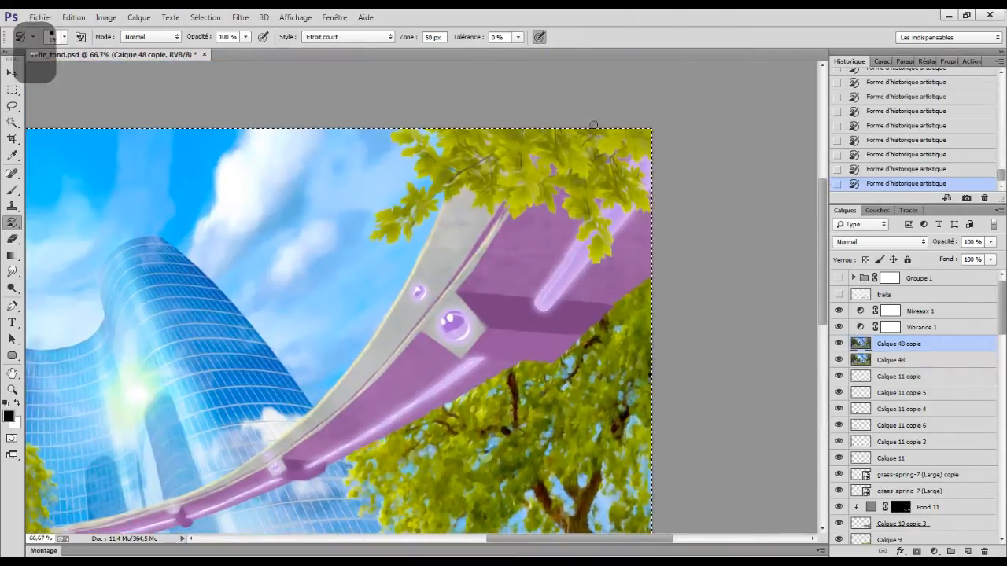
Repaint the dirt ground in front of the trees with the 19 px Art History Brush.
{"action": "mouse_move", "coordinate": [394, 354]}
{"action": "left_mouse_down"}
{"action": "mouse_move", "coordinate": [546, 373]}
{"action": "mouse_move", "coordinate": [606, 246]}
{"action": "mouse_move", "coordinate": [701, 201]}
{"action": "left_mouse_up"}
{"action": "right_click", "coordinate": [379, 478]}
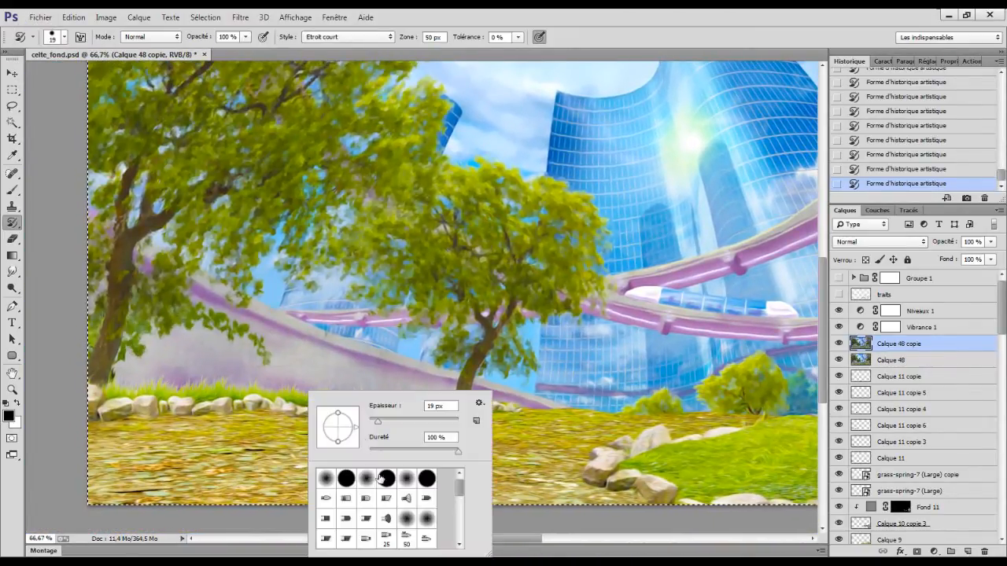
{"action": "left_click", "coordinate": [366, 479]}
{"action": "right_click", "coordinate": [292, 472]}
{"action": "mouse_move", "coordinate": [209, 468]}
{"action": "left_mouse_down"}
{"action": "mouse_move", "coordinate": [148, 477]}
{"action": "mouse_move", "coordinate": [157, 472]}
{"action": "mouse_move", "coordinate": [142, 494]}
{"action": "mouse_move", "coordinate": [584, 497]}
{"action": "mouse_move", "coordinate": [409, 456]}
{"action": "mouse_move", "coordinate": [186, 434]}
{"action": "mouse_move", "coordinate": [340, 432]}
{"action": "mouse_move", "coordinate": [493, 450]}
{"action": "mouse_move", "coordinate": [505, 434]}
{"action": "mouse_move", "coordinate": [702, 423]}
{"action": "mouse_move", "coordinate": [476, 433]}
{"action": "mouse_move", "coordinate": [432, 473]}
{"action": "mouse_move", "coordinate": [253, 425]}
{"action": "mouse_move", "coordinate": [105, 435]}
{"action": "mouse_move", "coordinate": [170, 449]}
{"action": "mouse_move", "coordinate": [240, 446]}
{"action": "mouse_move", "coordinate": [201, 427]}
{"action": "left_mouse_up"}
{"action": "left_click", "coordinate": [411, 478]}
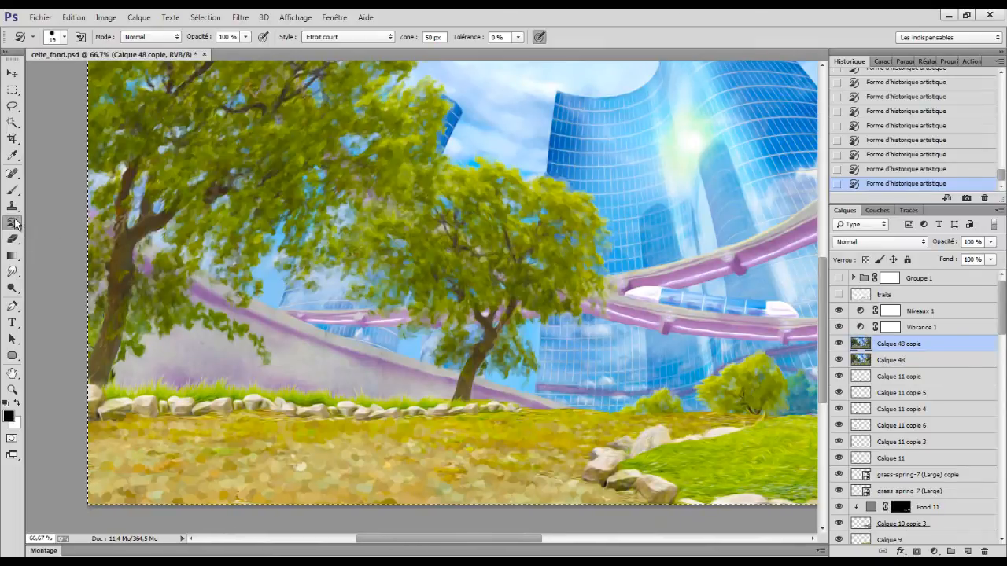
Switch to the History Brush, set it to 61 px with 0 % hardness and partly restore the ground's texture.
{"action": "left_click_drag", "start_coordinate": [14, 224], "coordinate": [56, 220]}
{"action": "left_click", "coordinate": [56, 220]}
{"action": "right_click", "coordinate": [425, 405]}
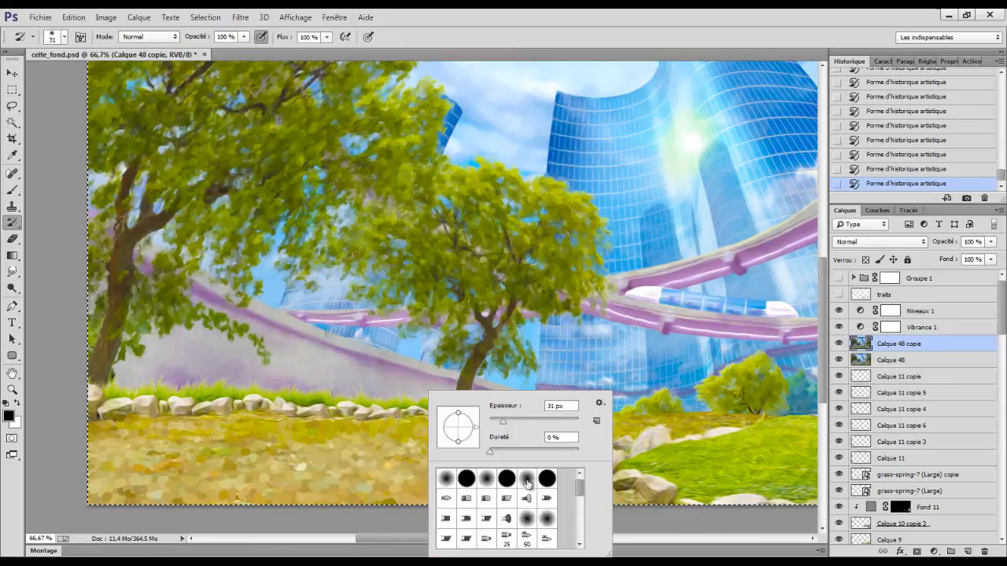
{"action": "left_click", "coordinate": [516, 420]}
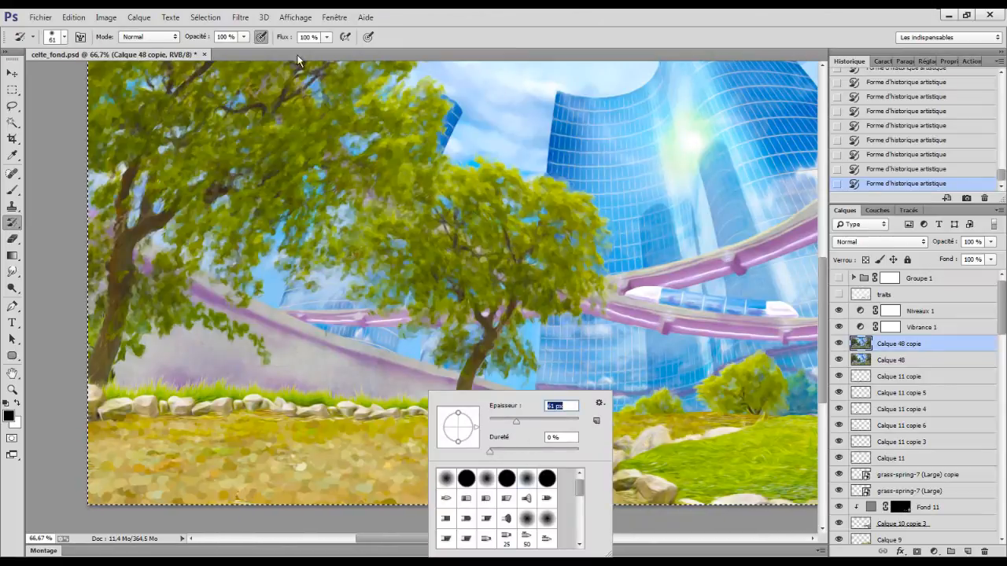
{"action": "left_click", "coordinate": [265, 37]}
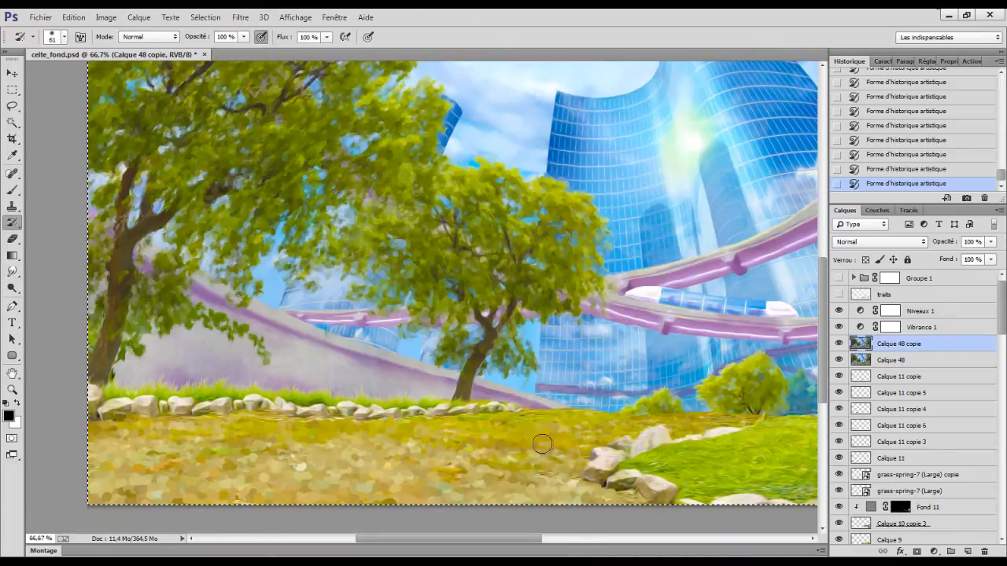
{"action": "left_click_drag", "start_coordinate": [450, 439], "coordinate": [585, 454]}
{"action": "left_click_drag", "start_coordinate": [585, 454], "coordinate": [300, 436]}
{"action": "left_click_drag", "start_coordinate": [300, 437], "coordinate": [545, 473]}
{"action": "left_click_drag", "start_coordinate": [546, 473], "coordinate": [344, 465]}
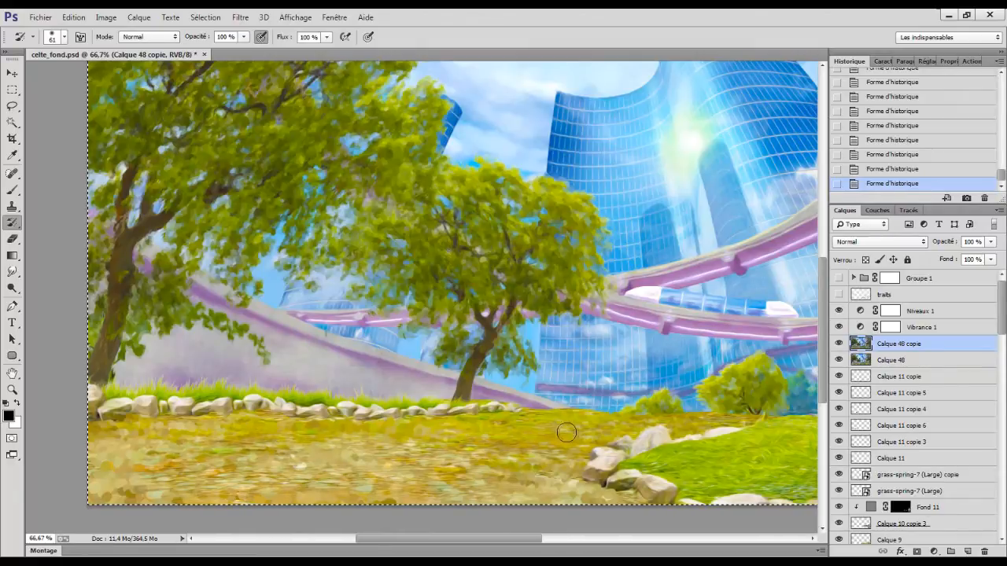
Return to the Art History Brush and add scattered 19 px dabs over the ground in front of the trees.
{"action": "right_click", "coordinate": [13, 223]}
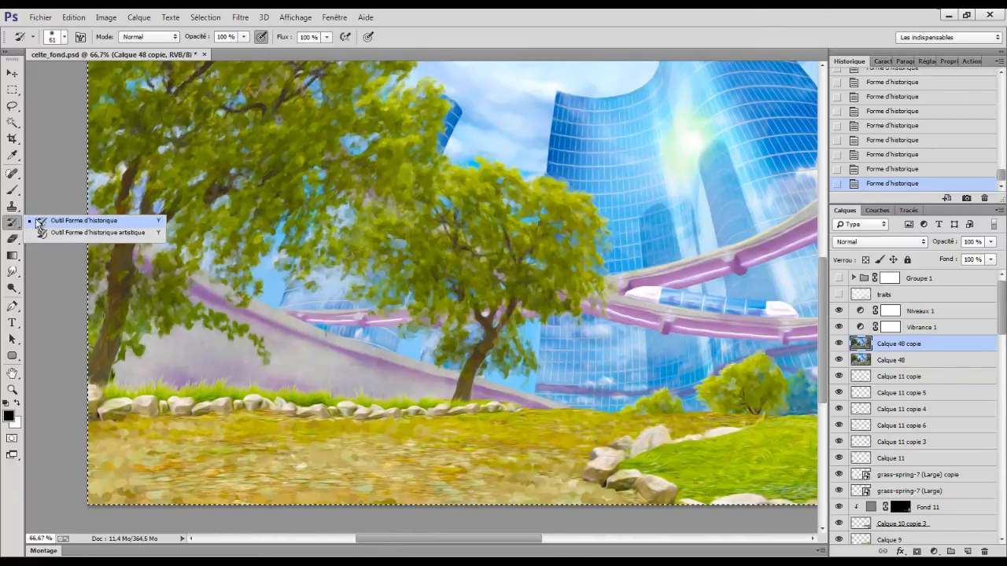
{"action": "left_click", "coordinate": [71, 236]}
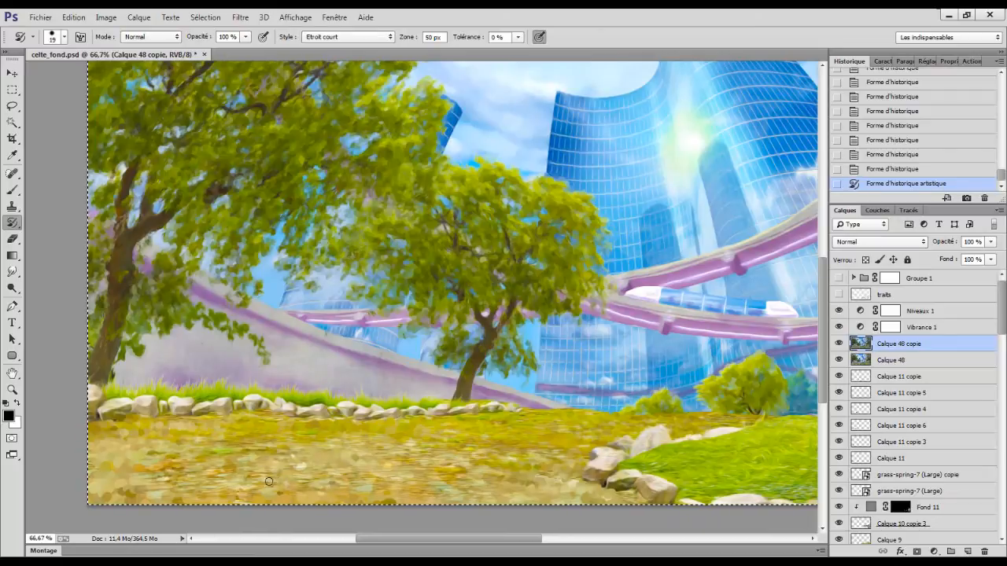
{"action": "left_click", "coordinate": [357, 485]}
{"action": "left_click", "coordinate": [527, 493]}
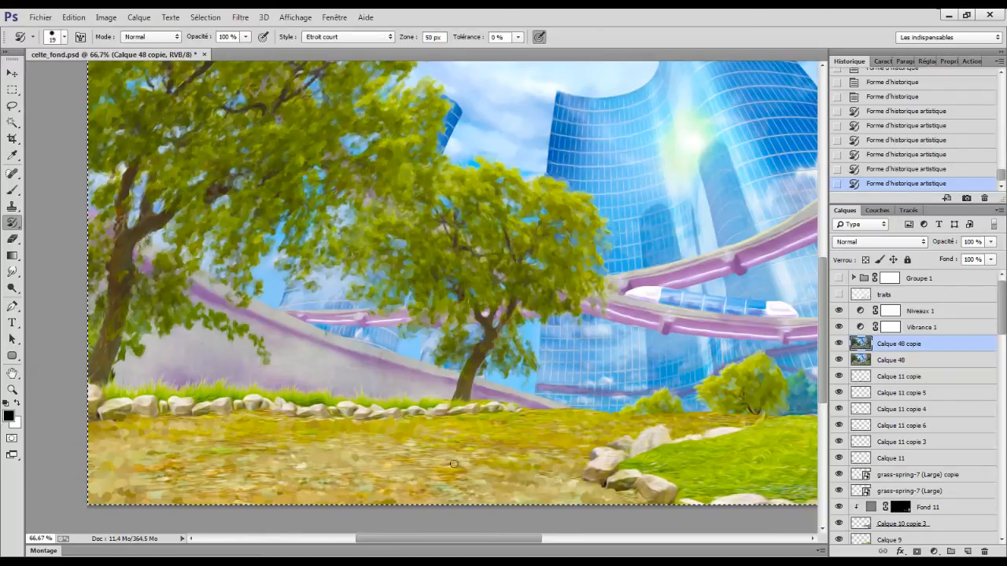
{"action": "left_click", "coordinate": [409, 471]}
{"action": "left_click", "coordinate": [240, 429]}
{"action": "key", "text": "ctrl+z"}
{"action": "left_click", "coordinate": [306, 460]}
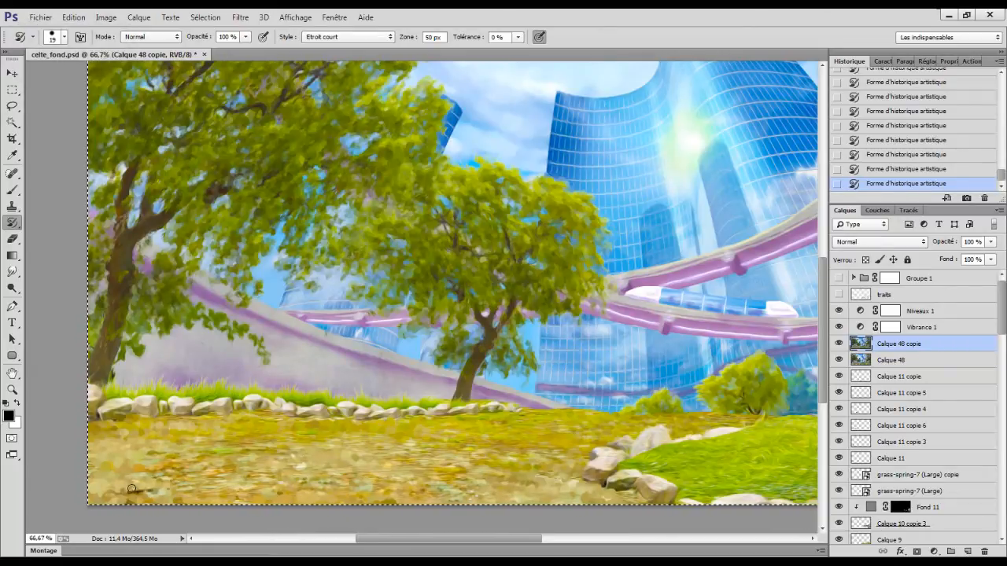
Add a layer mask to the Calque 48 copie layer.
{"action": "left_click_drag", "start_coordinate": [606, 297], "coordinate": [450, 280]}
{"action": "key", "text": "ctrl+plus"}
{"action": "key", "text": "ctrl+plus"}
{"action": "left_click_drag", "start_coordinate": [540, 454], "coordinate": [308, 292]}
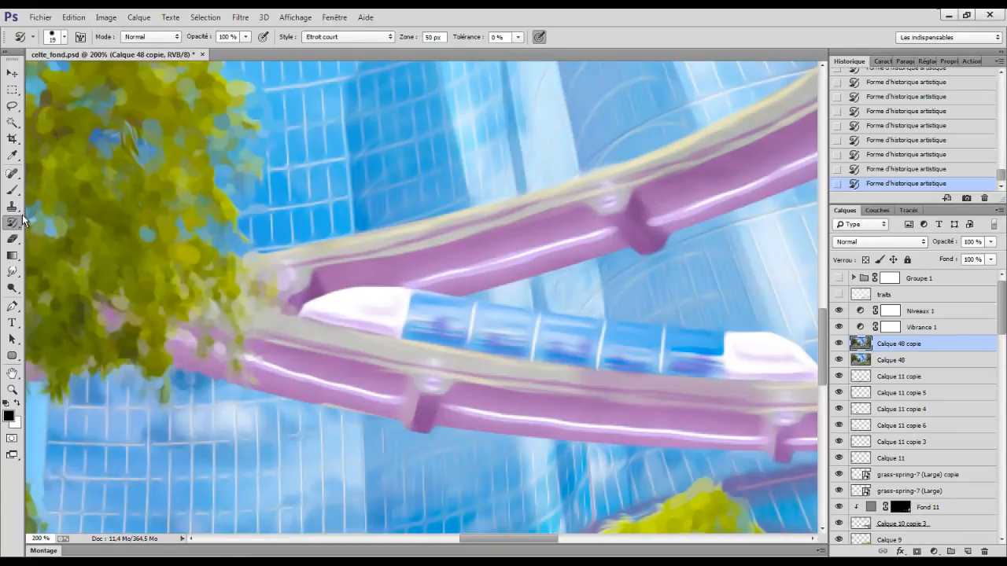
{"action": "left_click", "coordinate": [917, 552]}
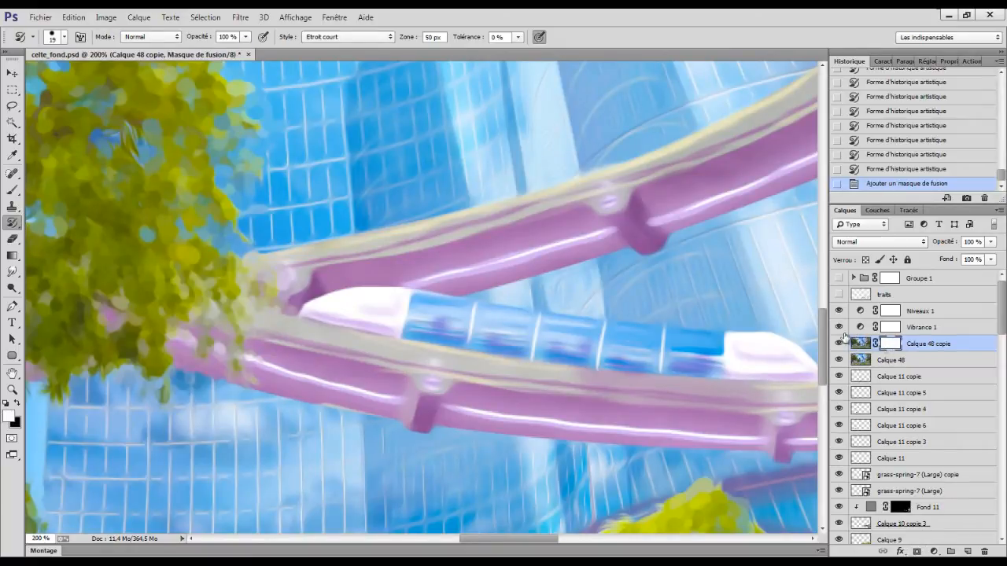
Mask out the painted effect on two round rail lamps beside the train with a black 29 px brush on the Calque 48 copie mask.
{"action": "left_click", "coordinate": [13, 190]}
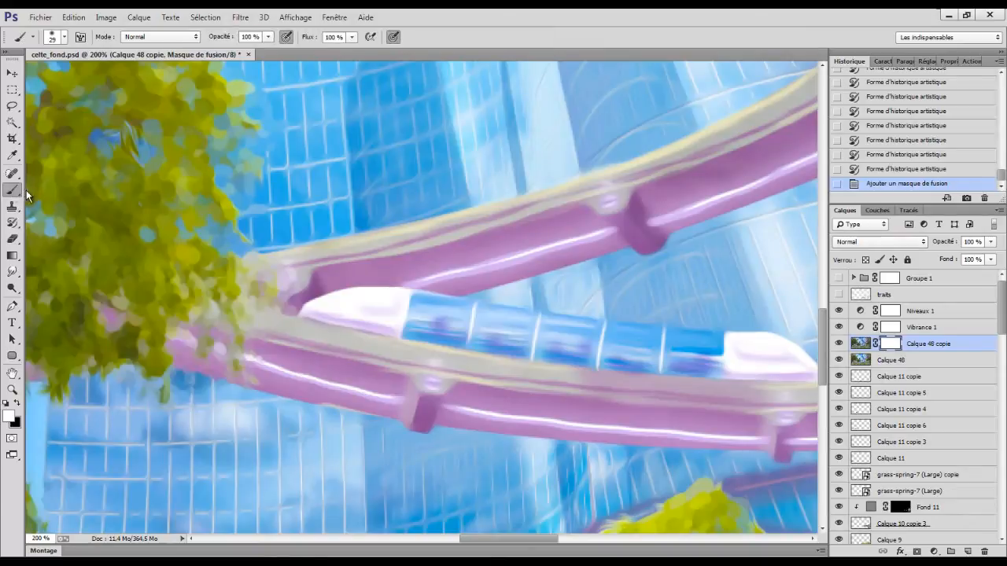
{"action": "left_click", "coordinate": [16, 405]}
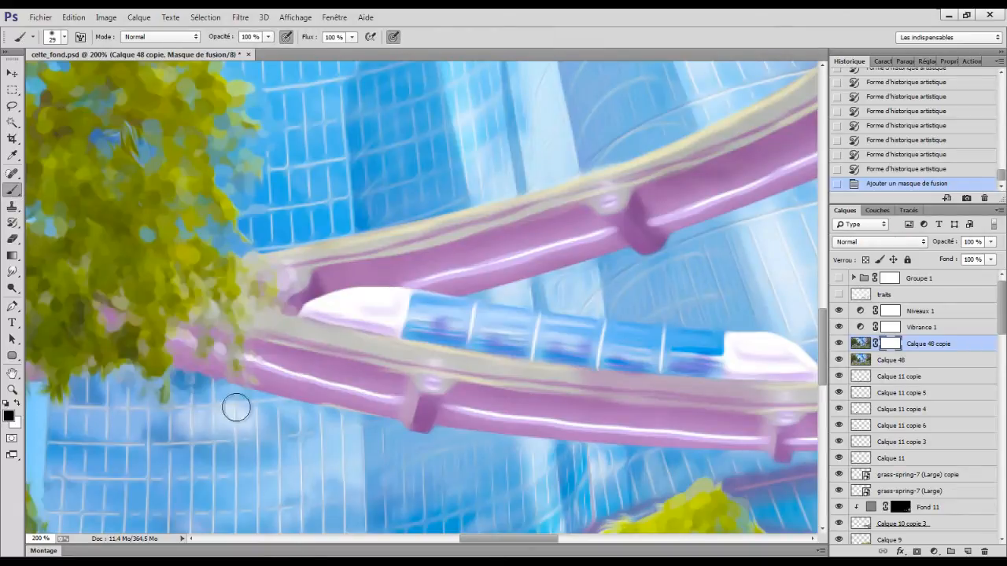
{"action": "left_click", "coordinate": [433, 385]}
{"action": "left_click", "coordinate": [607, 198]}
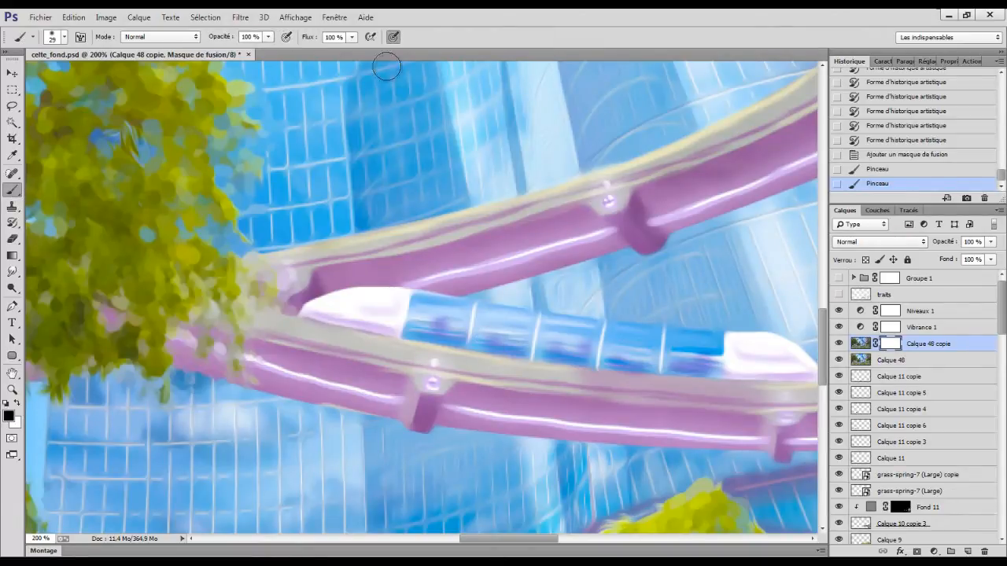
Paint black on the mask over the remaining round lamps of the lower rail, up to the stone dolmen.
{"action": "left_click_drag", "start_coordinate": [794, 406], "coordinate": [456, 306]}
{"action": "left_click", "coordinate": [437, 314]}
{"action": "left_click_drag", "start_coordinate": [634, 288], "coordinate": [387, 320]}
{"action": "left_click", "coordinate": [525, 313]}
{"action": "mouse_move", "coordinate": [590, 295]}
{"action": "left_mouse_down"}
{"action": "mouse_move", "coordinate": [380, 326]}
{"action": "mouse_move", "coordinate": [267, 322]}
{"action": "left_mouse_up"}
{"action": "left_click", "coordinate": [519, 321]}
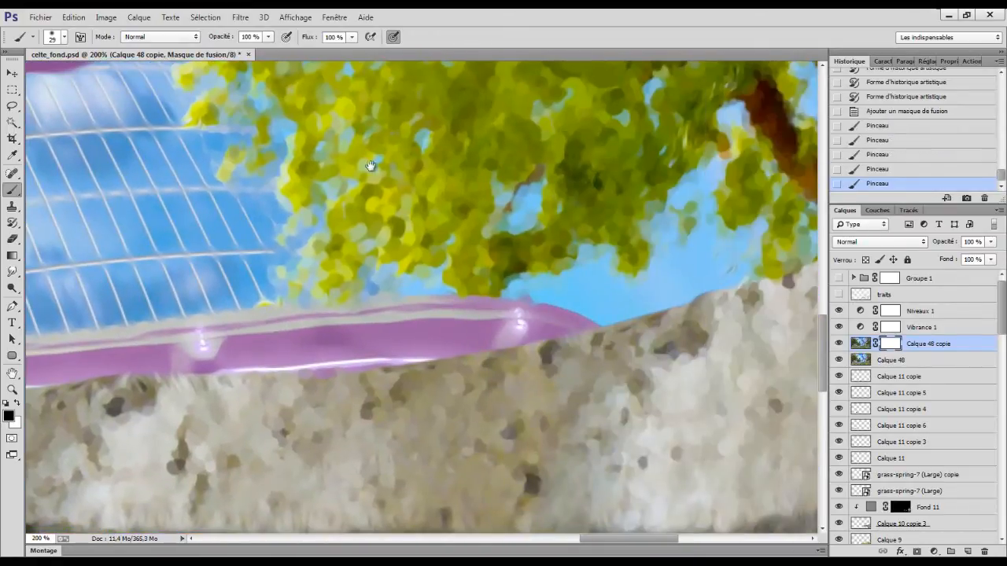
Mask the round lamps on the large curved overhead rail to bring back their original sharpness.
{"action": "left_click_drag", "start_coordinate": [370, 165], "coordinate": [334, 529]}
{"action": "left_click", "coordinate": [165, 277]}
{"action": "left_click", "coordinate": [143, 242]}
{"action": "left_click", "coordinate": [143, 243]}
{"action": "left_click_drag", "start_coordinate": [551, 126], "coordinate": [286, 508]}
{"action": "left_click", "coordinate": [320, 151]}
{"action": "left_click", "coordinate": [403, 234]}
Mask the small round lamps on the distant rail section seen between the two trees.
{"action": "left_click_drag", "start_coordinate": [330, 330], "coordinate": [702, 160]}
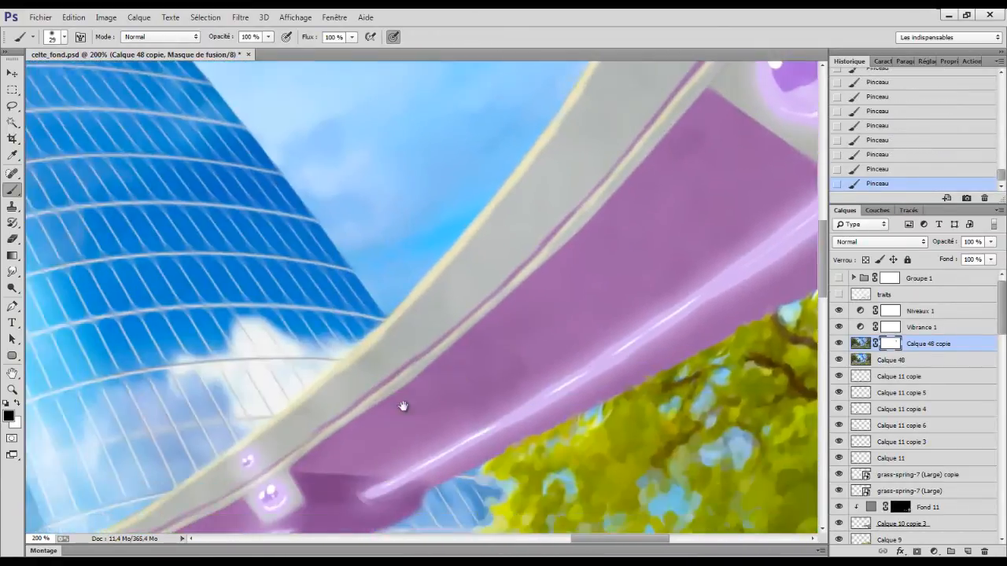
{"action": "left_click_drag", "start_coordinate": [403, 406], "coordinate": [786, 118]}
{"action": "mouse_move", "coordinate": [157, 393]}
{"action": "left_mouse_down"}
{"action": "mouse_move", "coordinate": [436, 307]}
{"action": "mouse_move", "coordinate": [556, 287]}
{"action": "left_mouse_up"}
{"action": "left_click", "coordinate": [291, 313]}
{"action": "left_click_drag", "start_coordinate": [216, 382], "coordinate": [708, 331]}
{"action": "left_click_drag", "start_coordinate": [197, 393], "coordinate": [668, 349]}
{"action": "left_click", "coordinate": [424, 347]}
{"action": "left_click", "coordinate": [251, 339]}
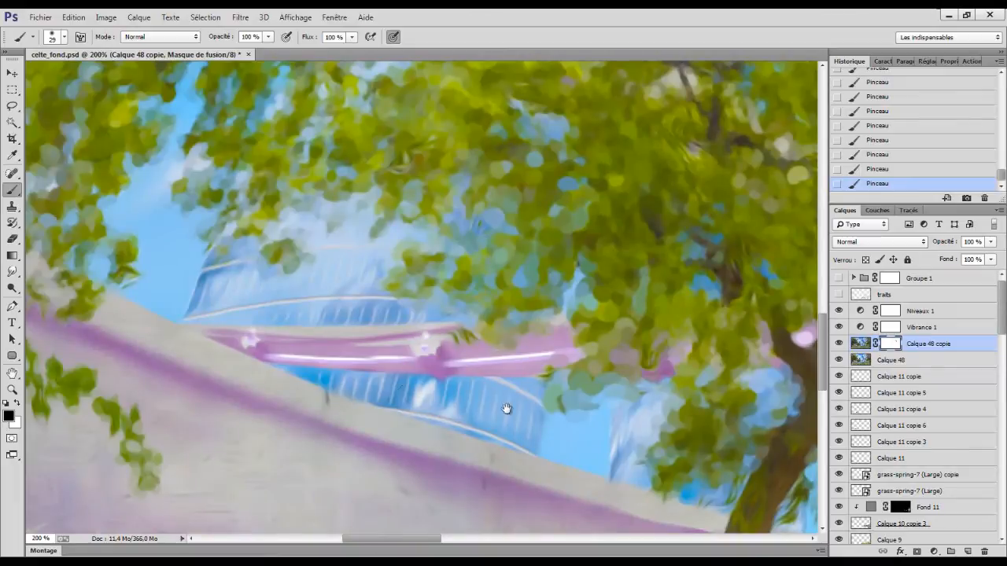
Compare the whole image with and without the painted Calque 48 copie layer.
{"action": "key", "text": "ctrl+minus"}
{"action": "left_click_drag", "start_coordinate": [506, 408], "coordinate": [321, 341]}
{"action": "left_click_drag", "start_coordinate": [259, 87], "coordinate": [607, 407]}
{"action": "key", "text": "ctrl+minus"}
{"action": "left_click_drag", "start_coordinate": [810, 456], "coordinate": [487, 259]}
{"action": "double_click", "coordinate": [12, 373]}
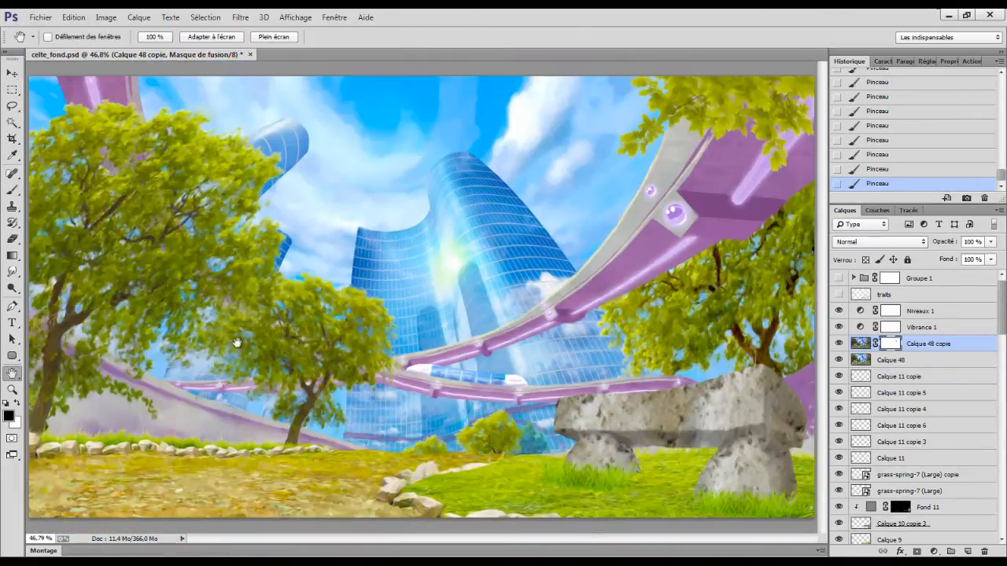
{"action": "left_click", "coordinate": [838, 344]}
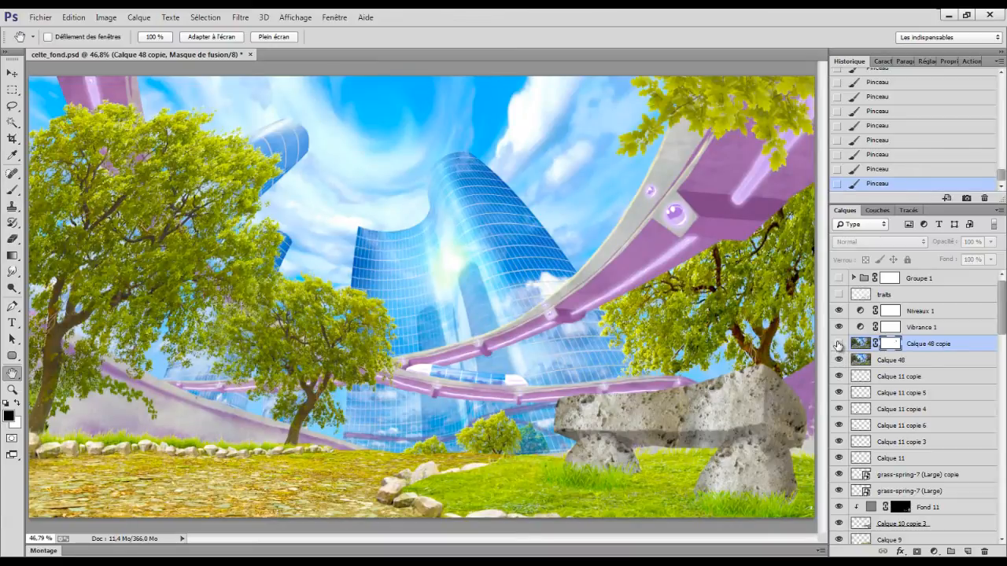
{"action": "left_click", "coordinate": [838, 344]}
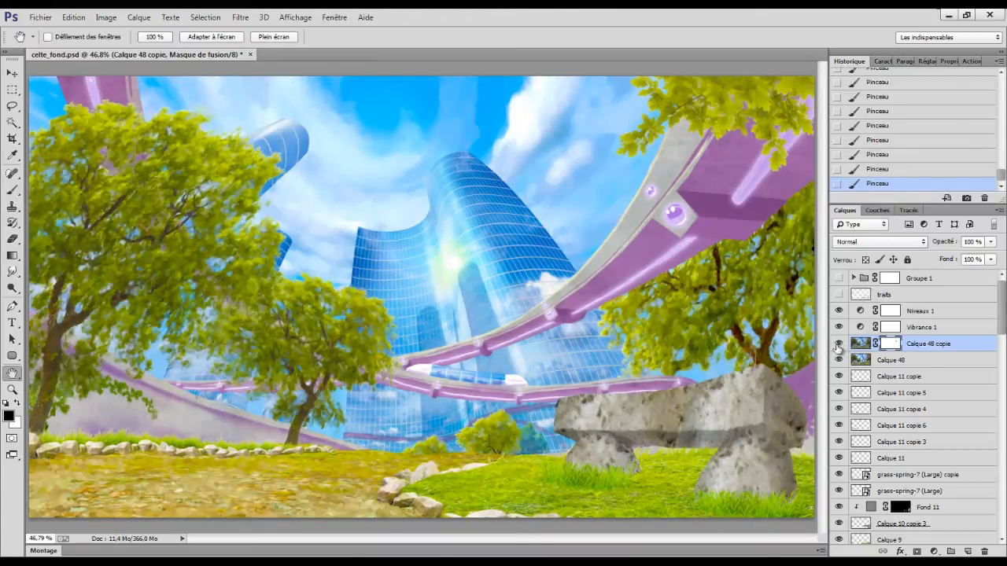
{"action": "left_click", "coordinate": [838, 344]}
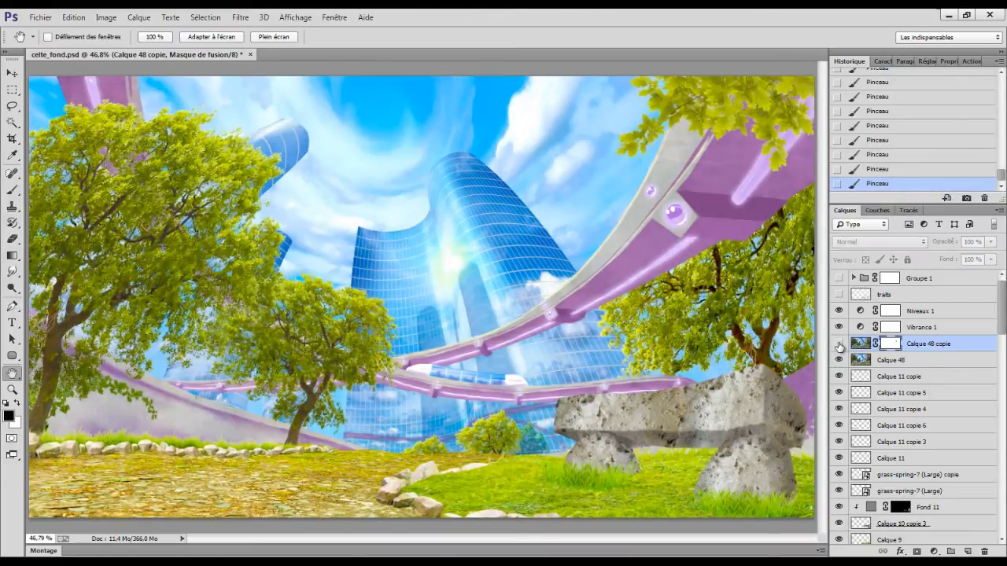
{"action": "left_click", "coordinate": [839, 344]}
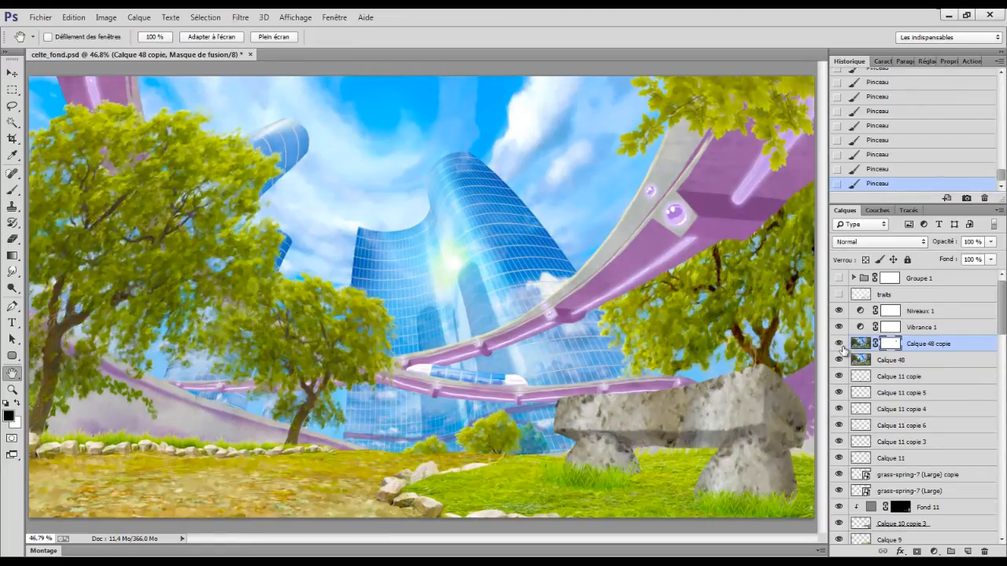
Add a gradient fill layer above Niveaux 1 and set its angle to -90.73° so it fades down from the sky.
{"action": "left_click", "coordinate": [910, 320]}
{"action": "left_click", "coordinate": [934, 551]}
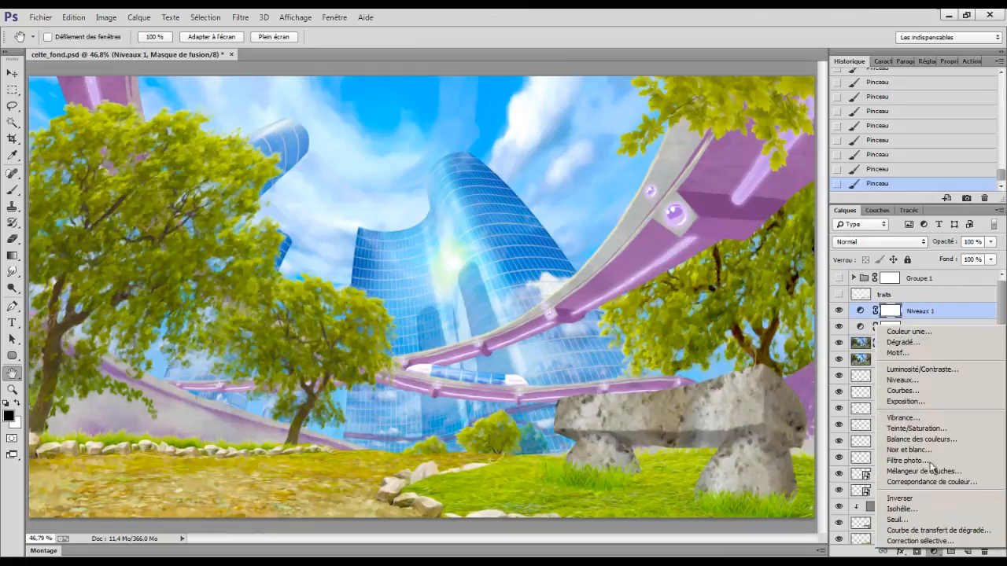
{"action": "left_click", "coordinate": [899, 330]}
{"action": "left_click_drag", "start_coordinate": [601, 290], "coordinate": [603, 301]}
Set the starting colour stop of the sky gradient to light blue.
{"action": "left_click", "coordinate": [627, 216]}
{"action": "double_click", "coordinate": [694, 384]}
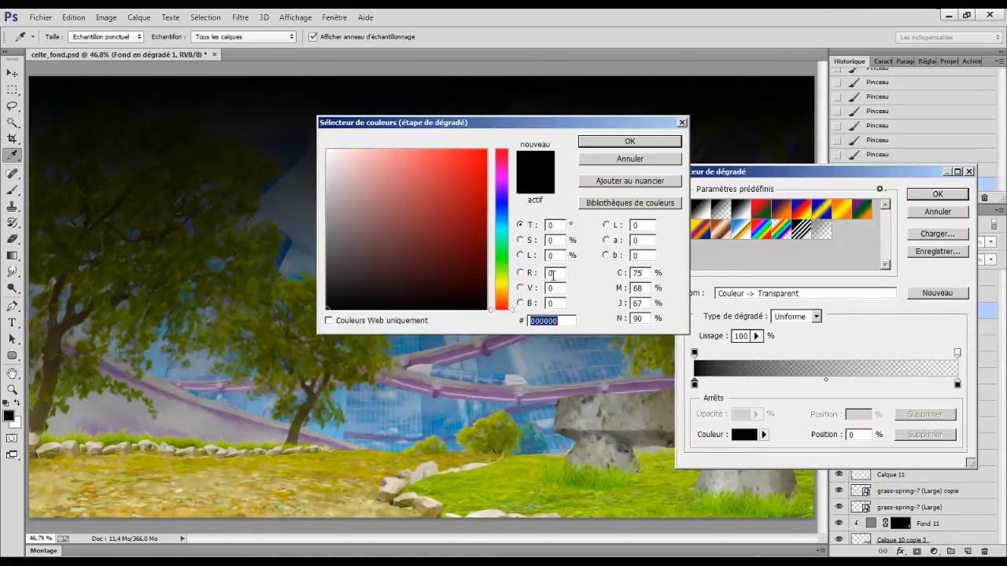
{"action": "left_click", "coordinate": [501, 224]}
{"action": "left_click_drag", "start_coordinate": [466, 151], "coordinate": [414, 157]}
{"action": "left_click", "coordinate": [629, 140]}
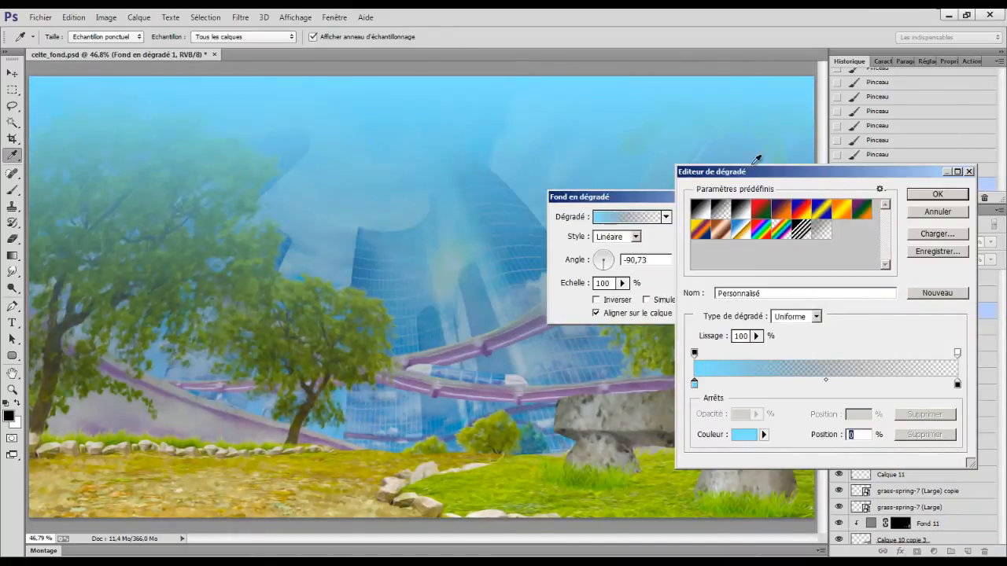
Set the transparent end's colour stop to light blue and accept the gradient.
{"action": "double_click", "coordinate": [958, 384]}
{"action": "left_click", "coordinate": [504, 226]}
{"action": "left_click", "coordinate": [396, 150]}
{"action": "left_click", "coordinate": [629, 141]}
{"action": "left_click", "coordinate": [935, 196]}
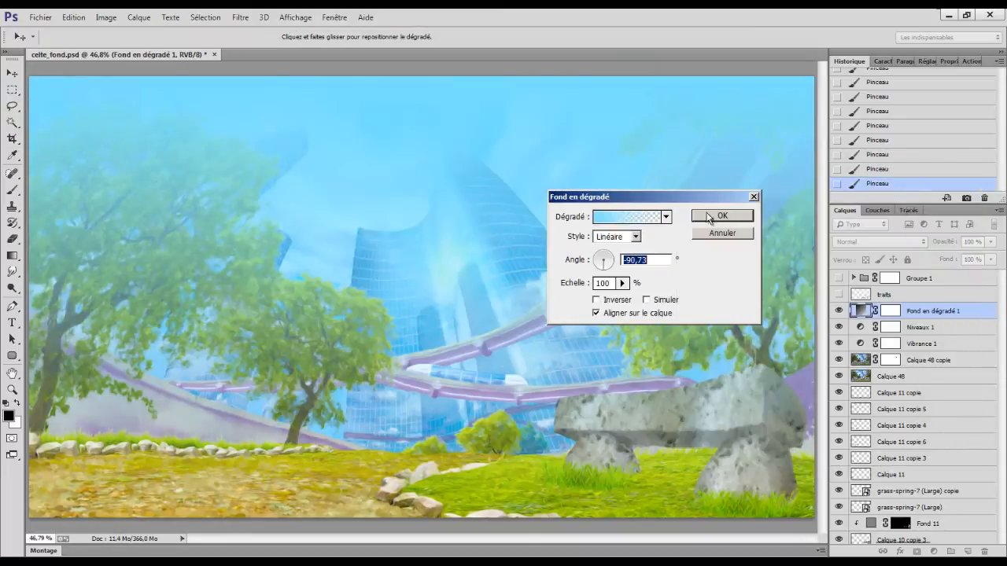
Reduce the blue gradient's scale, set the fill layer's blend mode to Lumière tamisée and compare the scene with and without it.
{"action": "left_click_drag", "start_coordinate": [622, 283], "coordinate": [616, 301]}
{"action": "left_click", "coordinate": [721, 215]}
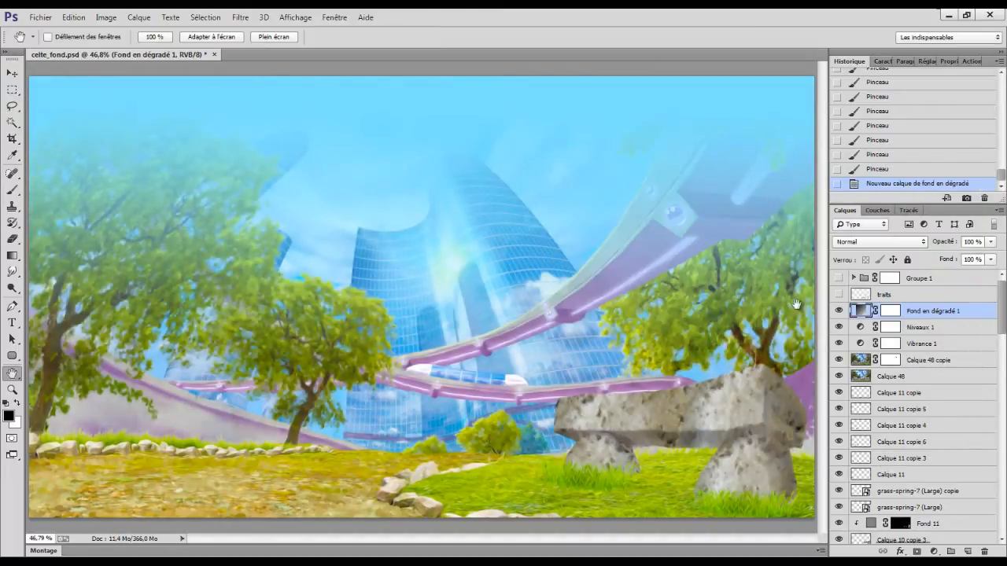
{"action": "left_click", "coordinate": [879, 241]}
{"action": "left_click", "coordinate": [881, 407]}
{"action": "left_click", "coordinate": [838, 310]}
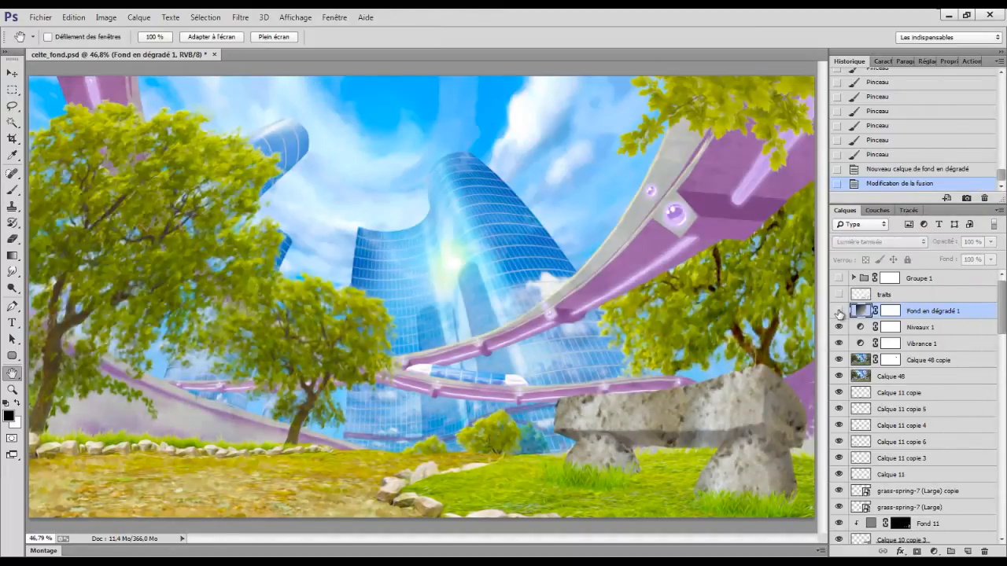
{"action": "left_click", "coordinate": [839, 312]}
{"action": "left_click", "coordinate": [840, 312]}
{"action": "left_click", "coordinate": [840, 311]}
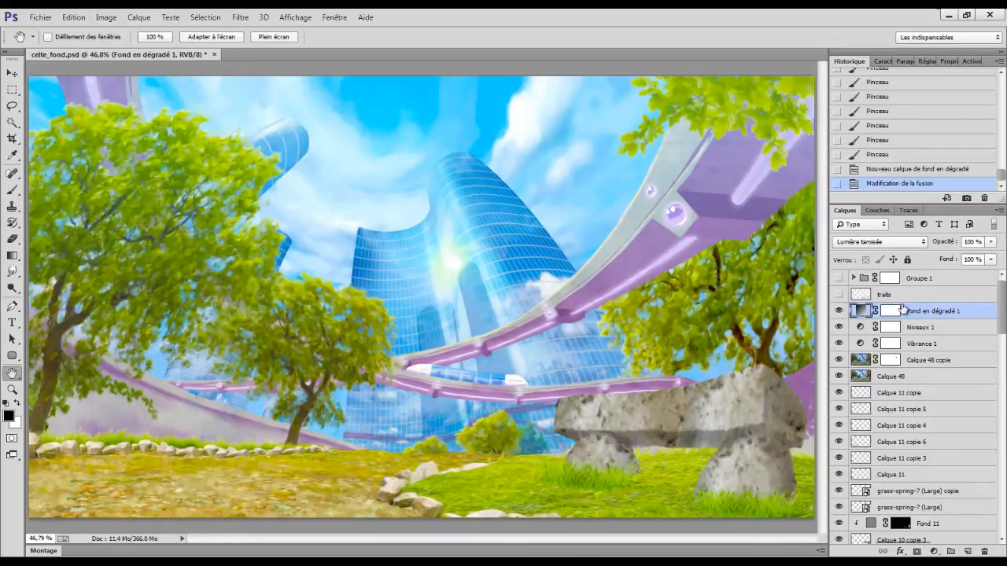
Add another gradient fill layer above Groupe 1 and set its starting colour stop to a medium green.
{"action": "left_click", "coordinate": [920, 279]}
{"action": "left_click", "coordinate": [934, 551]}
{"action": "left_click", "coordinate": [905, 340]}
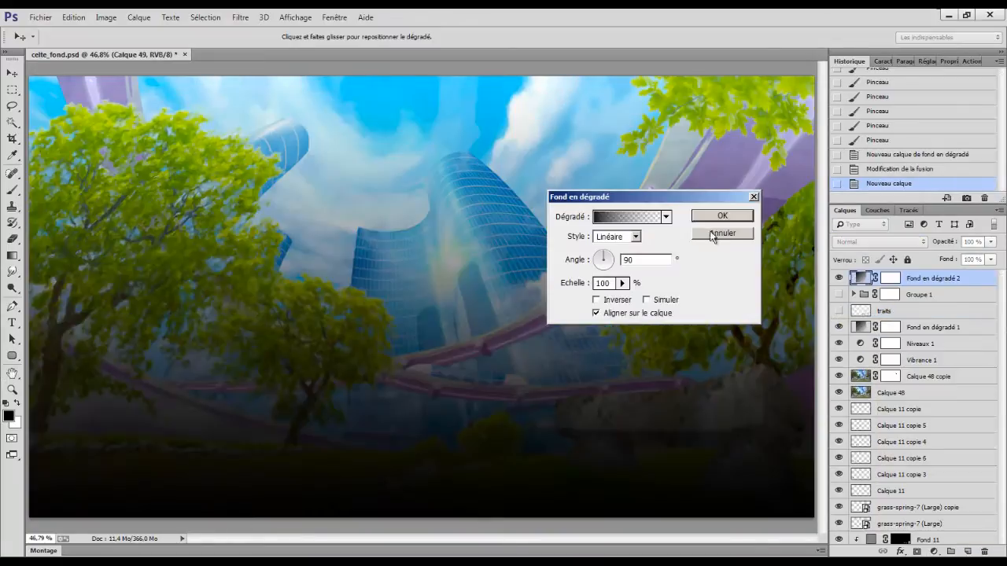
{"action": "left_click", "coordinate": [645, 216]}
{"action": "double_click", "coordinate": [695, 384]}
{"action": "left_click", "coordinate": [501, 254]}
{"action": "left_click", "coordinate": [416, 155]}
{"action": "left_click", "coordinate": [501, 258]}
{"action": "left_click", "coordinate": [454, 209]}
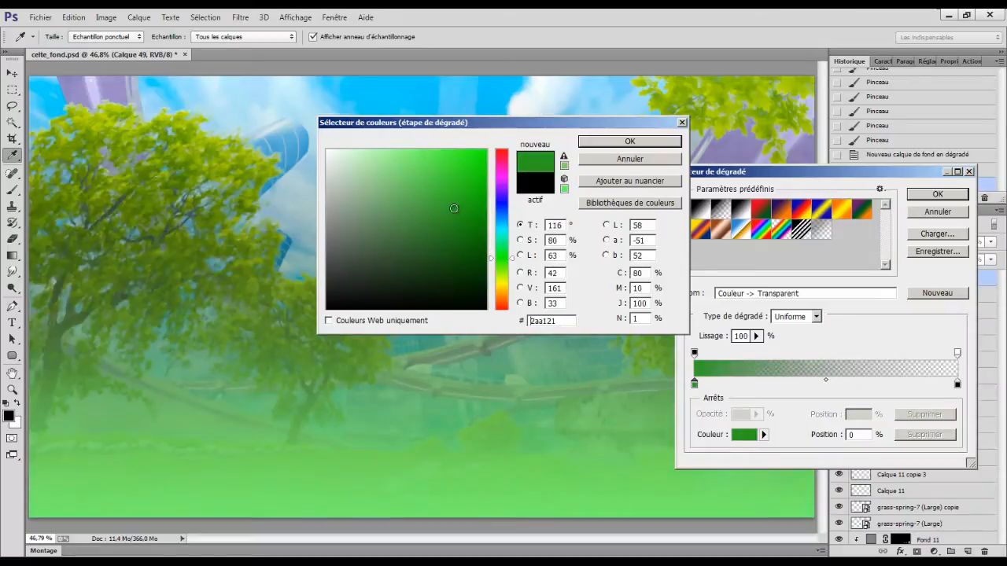
{"action": "left_click", "coordinate": [432, 202]}
{"action": "left_click", "coordinate": [631, 142]}
Set the green gradient's transparent end stop to a lighter green and accept the gradient.
{"action": "double_click", "coordinate": [958, 383]}
{"action": "left_click", "coordinate": [501, 251]}
{"action": "left_click", "coordinate": [431, 180]}
{"action": "left_click", "coordinate": [637, 141]}
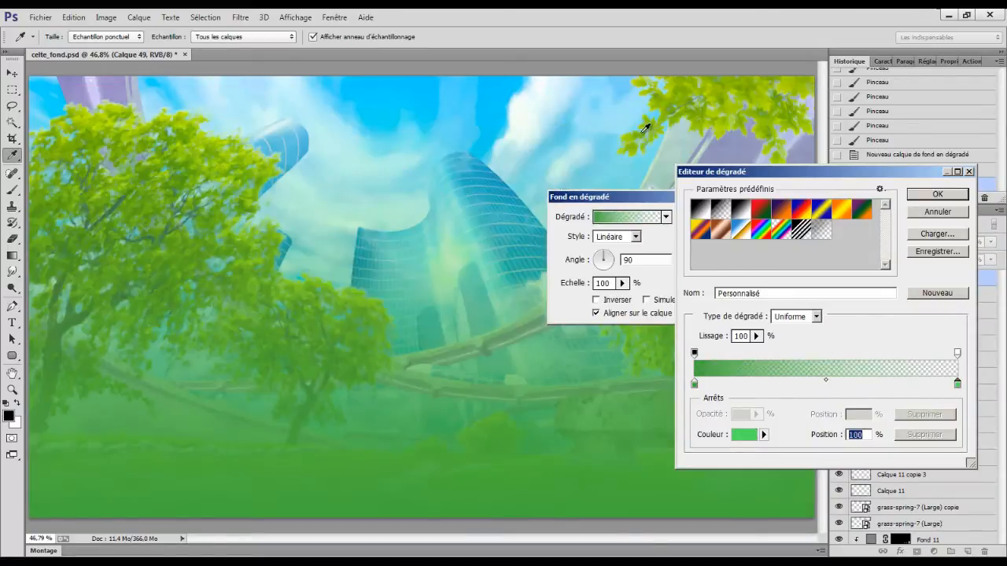
{"action": "left_click", "coordinate": [937, 194]}
Reduce the green gradient's scale and set its fill layer's blend mode to Lumière tamisée.
{"action": "left_click_drag", "start_coordinate": [619, 298], "coordinate": [615, 299]}
{"action": "left_click", "coordinate": [722, 218]}
{"action": "left_click", "coordinate": [879, 242]}
{"action": "left_click", "coordinate": [879, 417]}
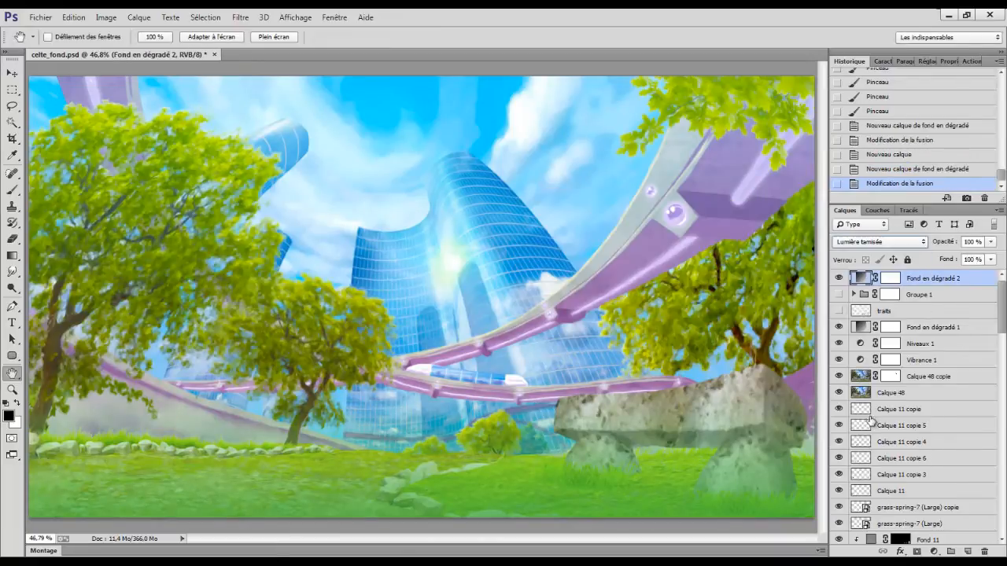
Show the characters in Groupe 1 and compare the scene with and without the painted background and colour layers.
{"action": "left_click", "coordinate": [839, 294]}
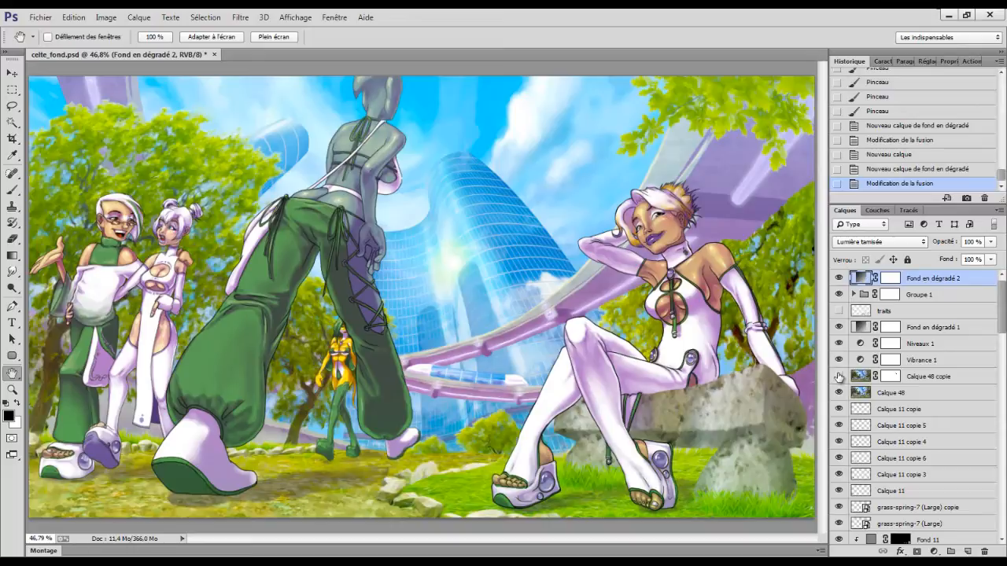
{"action": "left_click", "coordinate": [838, 376]}
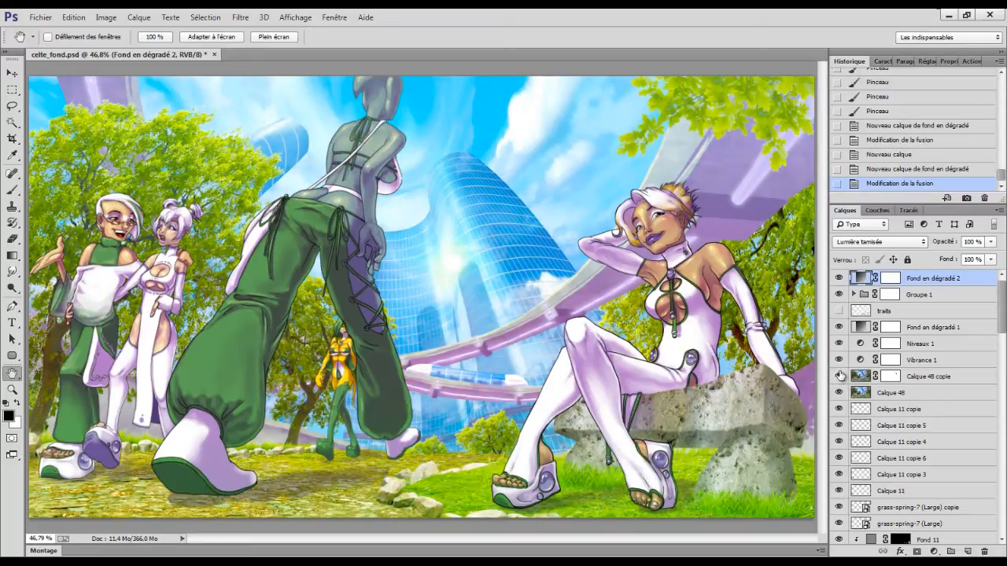
{"action": "left_click", "coordinate": [838, 376]}
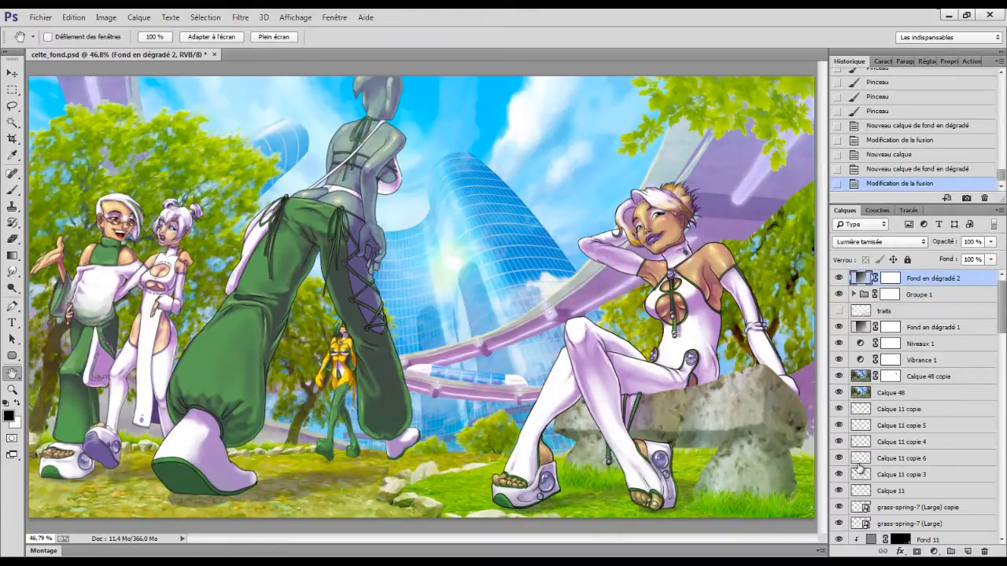
{"action": "left_click", "coordinate": [840, 328]}
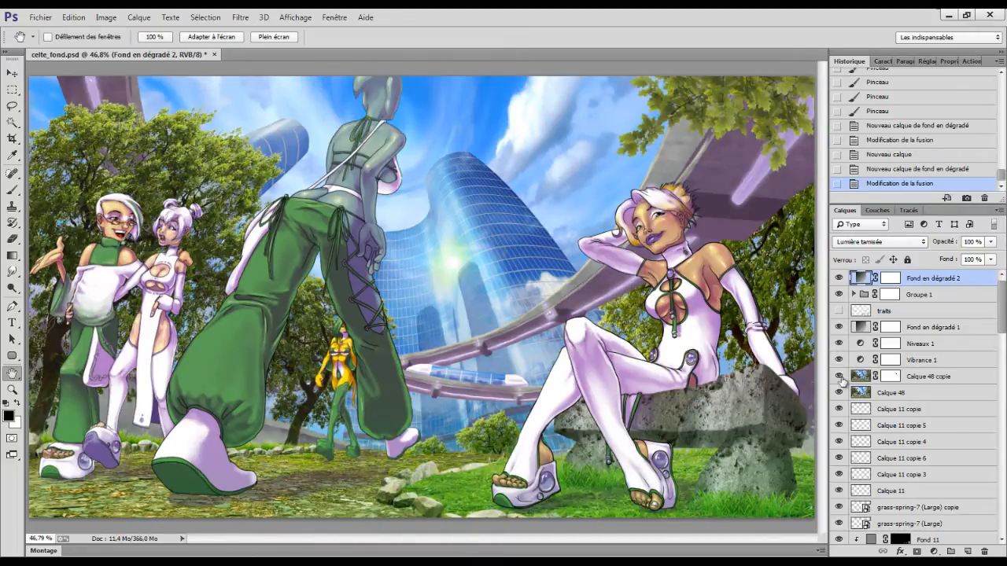
{"action": "left_click", "coordinate": [839, 376]}
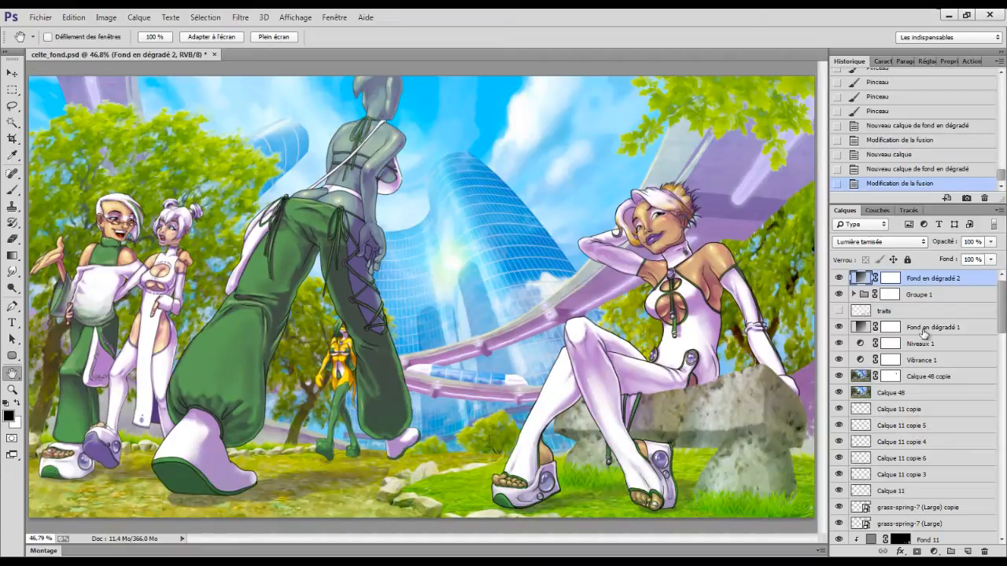
Add a gradient map adjustment above Niveaux 1 and move its black colour stop past the middle of the gradient.
{"action": "left_click", "coordinate": [928, 328]}
{"action": "left_click", "coordinate": [923, 346]}
{"action": "left_click", "coordinate": [933, 551]}
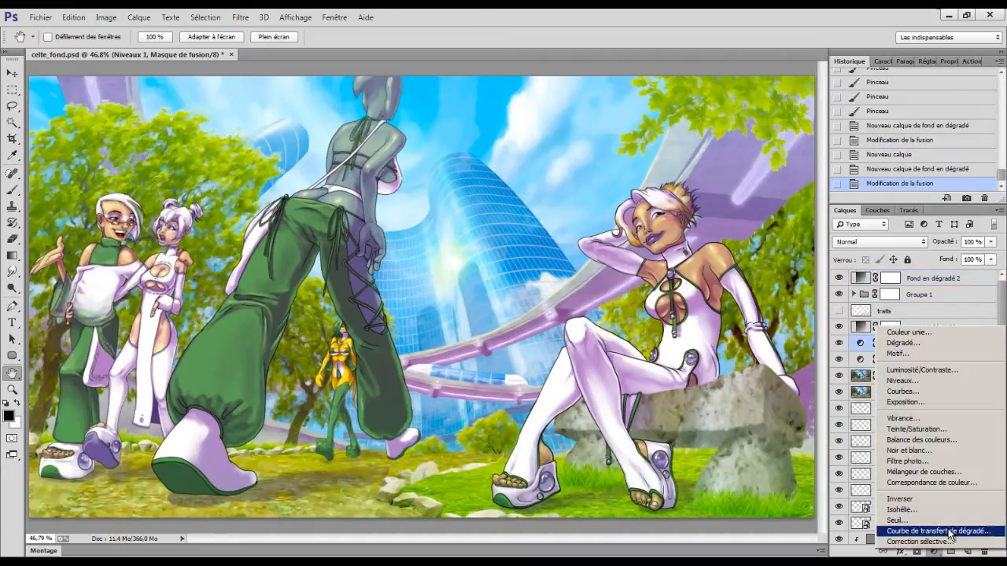
{"action": "left_click", "coordinate": [927, 531]}
{"action": "left_click", "coordinate": [908, 103]}
{"action": "left_click", "coordinate": [955, 384]}
{"action": "left_click_drag", "start_coordinate": [695, 384], "coordinate": [856, 384]}
Set the gradient map's end colour stop to blue-violet and accept the gradient.
{"action": "double_click", "coordinate": [957, 386]}
{"action": "left_click_drag", "start_coordinate": [504, 191], "coordinate": [505, 196]}
{"action": "mouse_move", "coordinate": [464, 173]}
{"action": "left_mouse_down"}
{"action": "mouse_move", "coordinate": [456, 168]}
{"action": "mouse_move", "coordinate": [481, 171]}
{"action": "mouse_move", "coordinate": [448, 162]}
{"action": "left_mouse_up"}
{"action": "left_click", "coordinate": [618, 142]}
{"action": "left_click", "coordinate": [938, 193]}
Set the gradient map's blend mode to Densité linéaire - (Ajout), invert the gradient and check its effect.
{"action": "left_click", "coordinate": [879, 241]}
{"action": "left_click", "coordinate": [897, 376]}
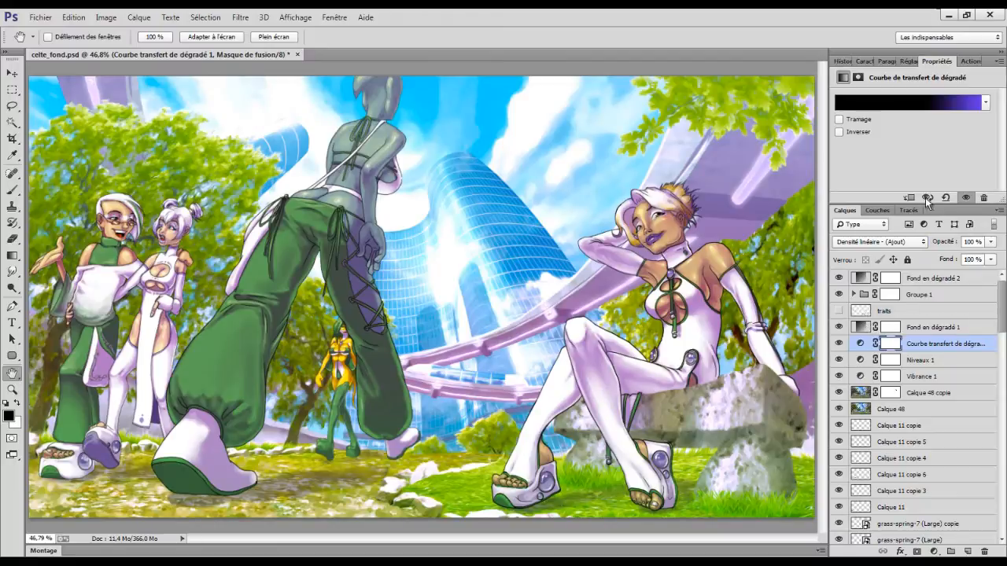
{"action": "left_click", "coordinate": [862, 132]}
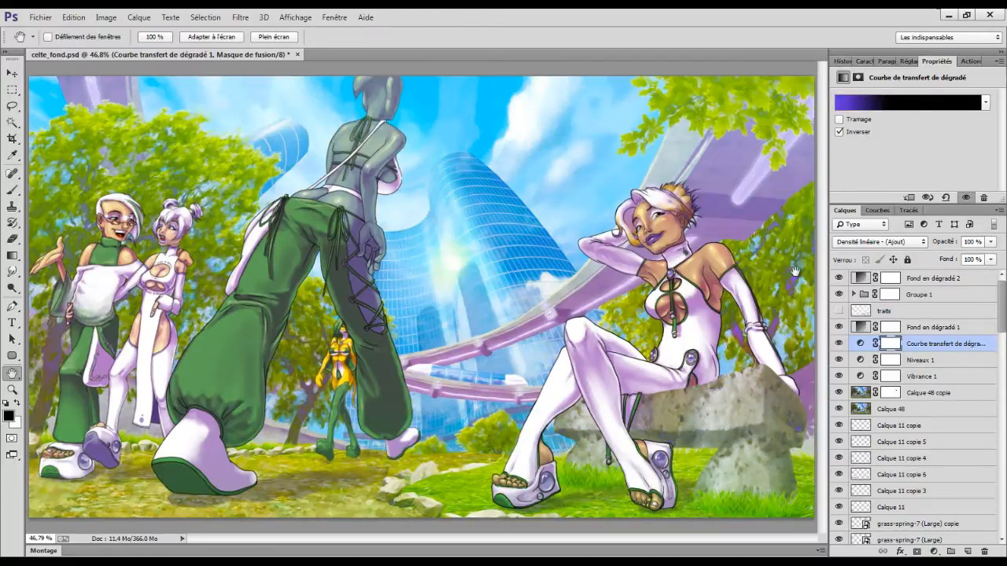
{"action": "left_click", "coordinate": [839, 343]}
{"action": "left_click", "coordinate": [839, 343]}
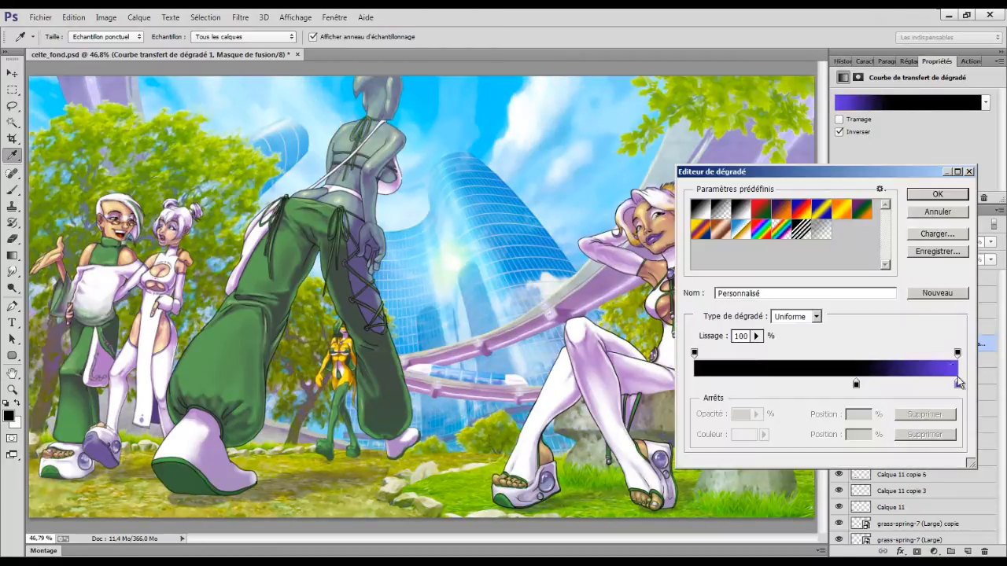
Change the gradient map's end stop to purple and move the black stop back to about the middle.
{"action": "left_click", "coordinate": [743, 434]}
{"action": "left_click_drag", "start_coordinate": [490, 192], "coordinate": [490, 183]}
{"action": "left_click", "coordinate": [595, 139]}
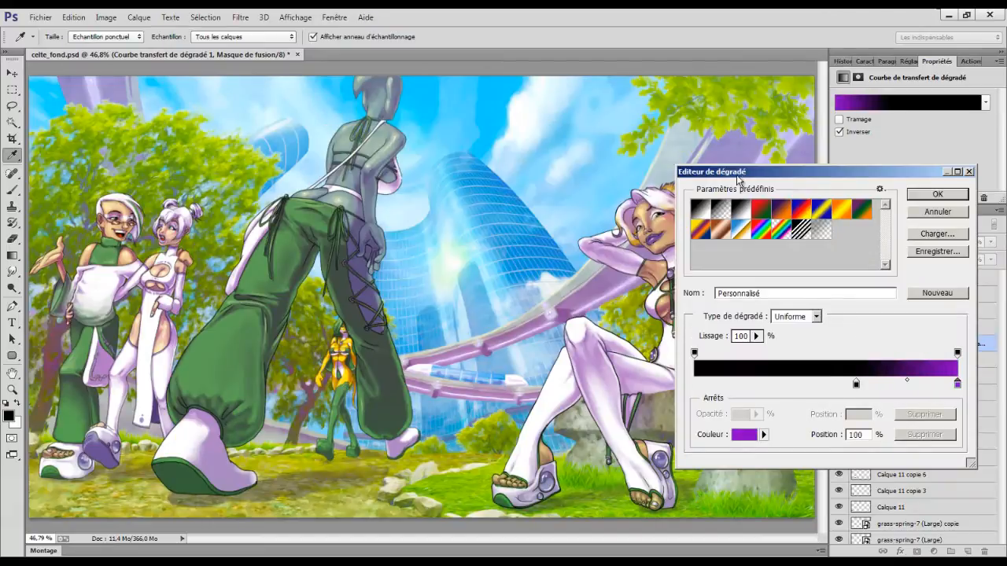
{"action": "left_click_drag", "start_coordinate": [856, 383], "coordinate": [824, 383]}
{"action": "key", "text": "Return"}
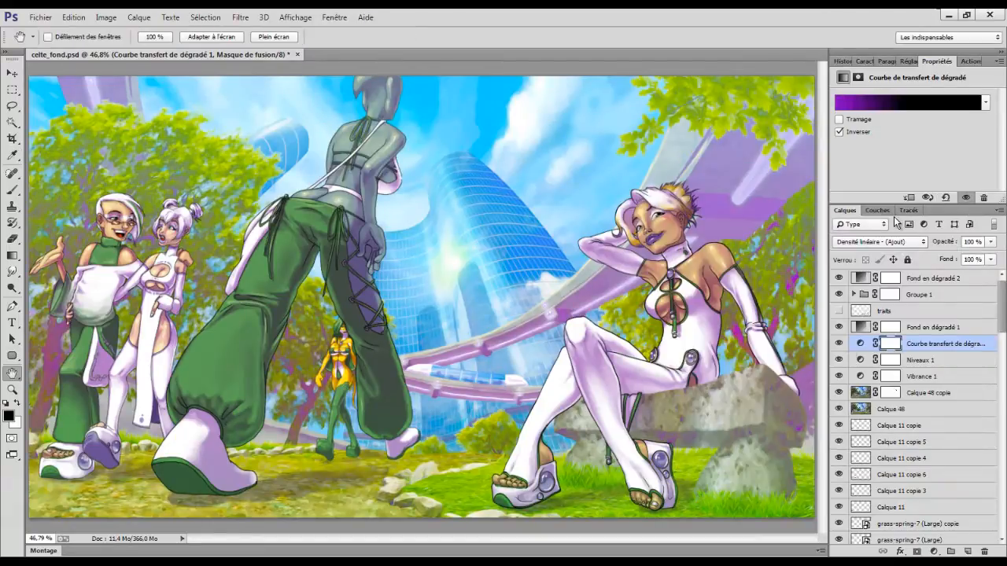
Lower the gradient map layer's opacity to 70 % and compare the image with and without it.
{"action": "left_click_drag", "start_coordinate": [989, 243], "coordinate": [969, 256]}
{"action": "left_click", "coordinate": [839, 343]}
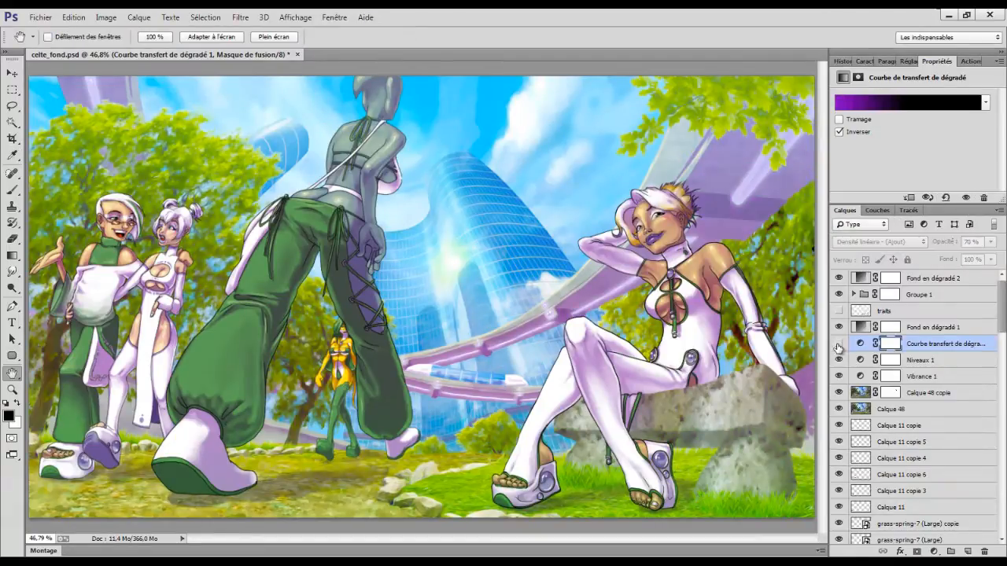
{"action": "left_click", "coordinate": [839, 344]}
{"action": "left_click", "coordinate": [838, 344]}
{"action": "left_click", "coordinate": [839, 344]}
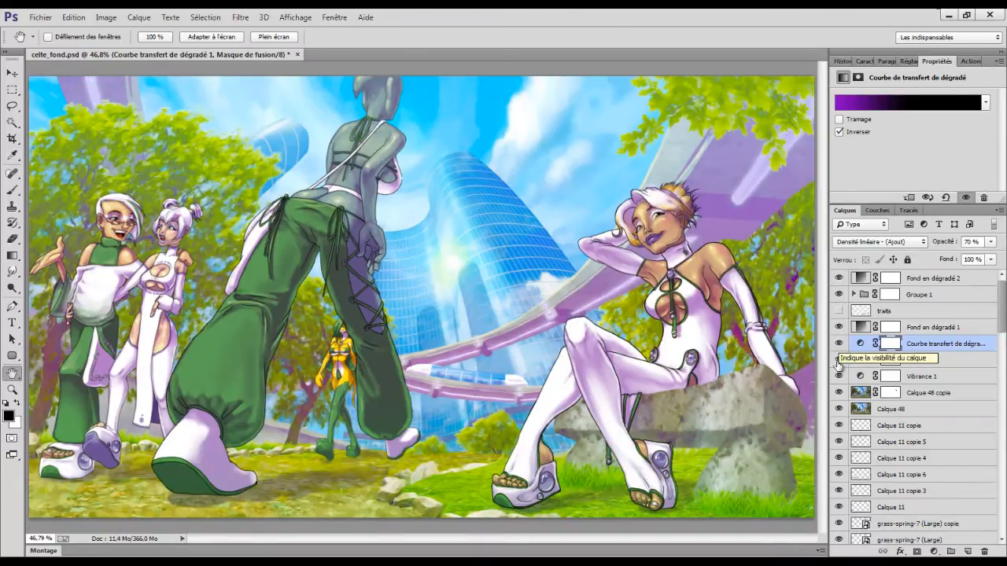